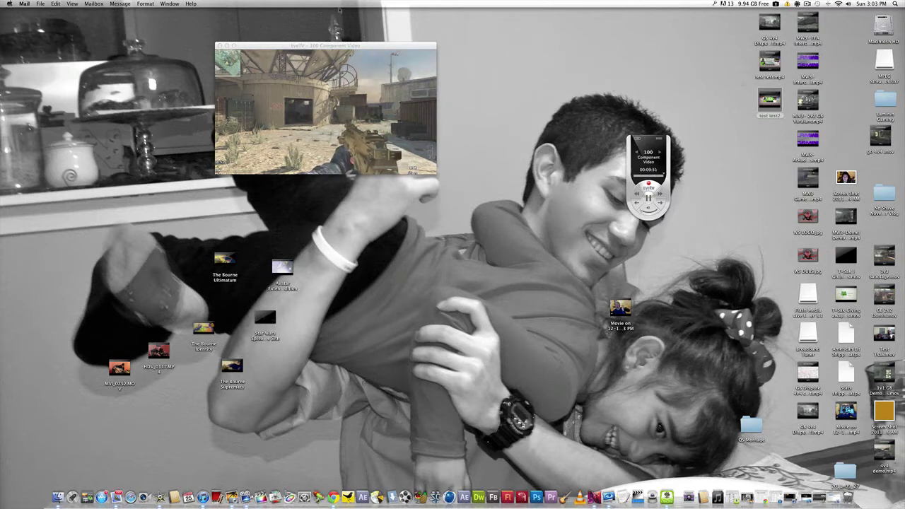
# - Switch to EyeTV, open its preferences and move the preferences window clear of the live video
pyautogui.click(365, 47)
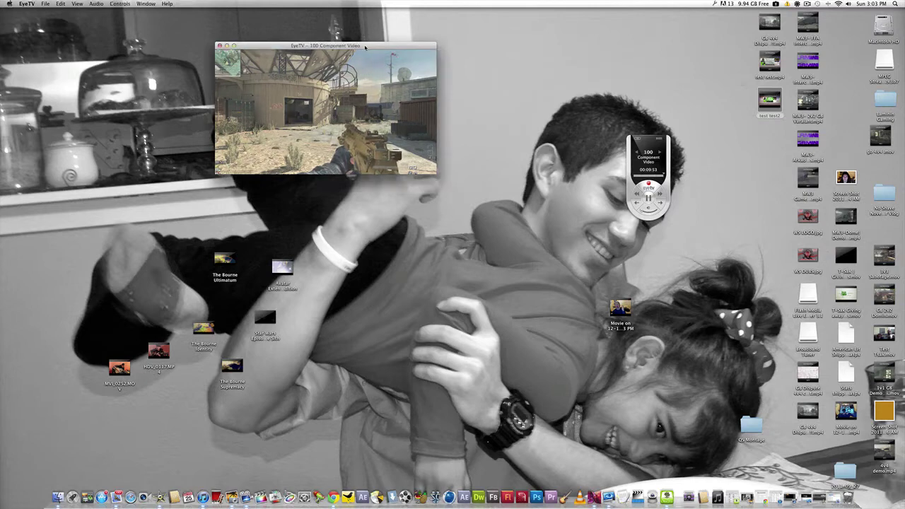
pyautogui.click(27, 3)
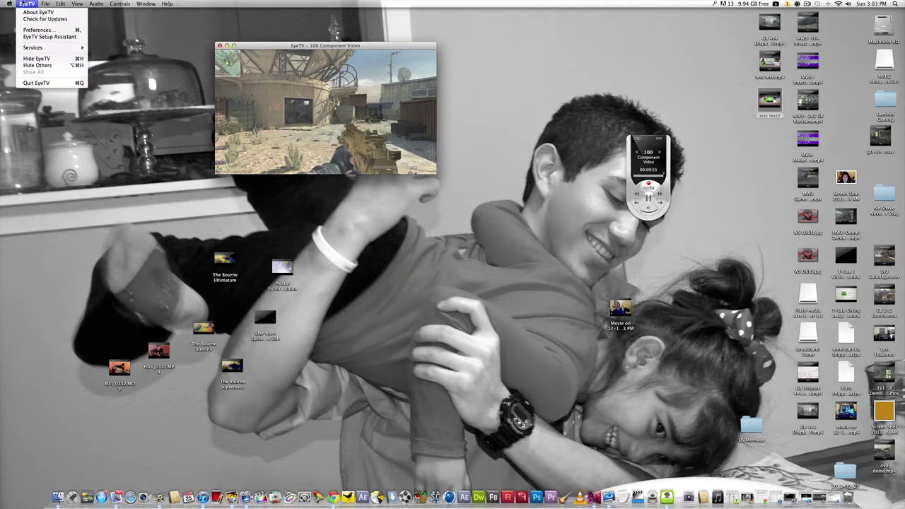
pyautogui.click(53, 30)
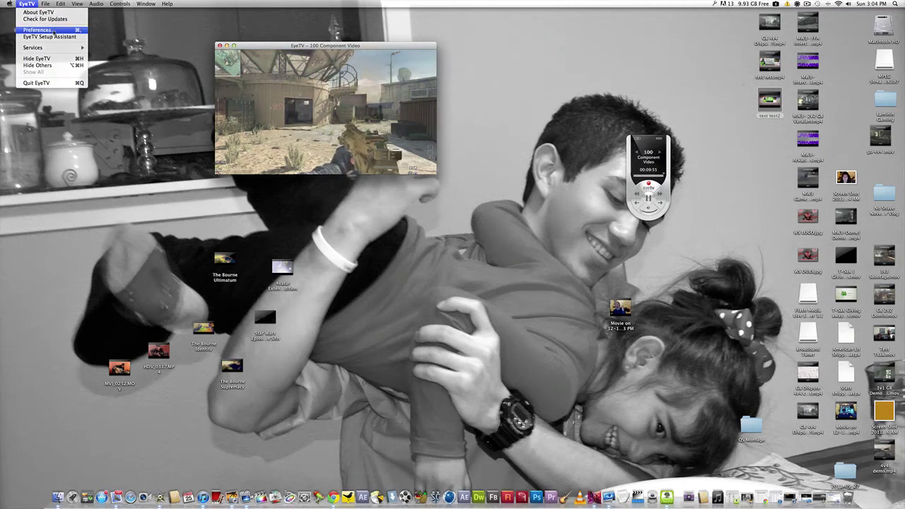
pyautogui.moveTo(336, 69); pyautogui.dragTo(437, 66)
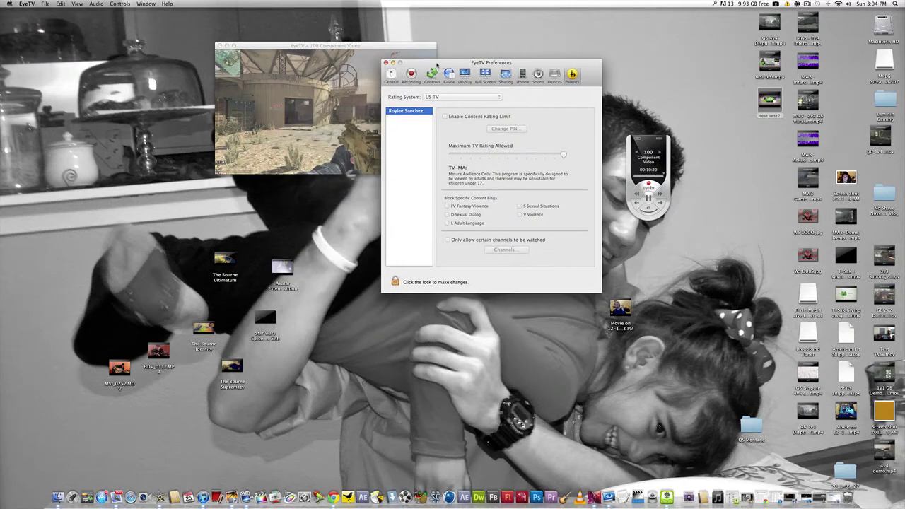
# - Review the General, Recording, Controls, Guide, Display, Full Screen, Sharing, iPhone and Sound preferences
pyautogui.click(392, 75)
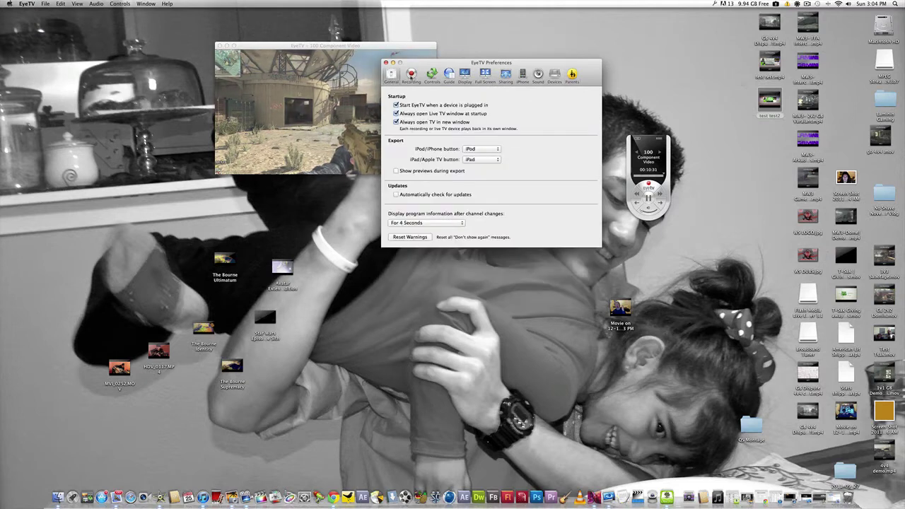
pyautogui.click(411, 74)
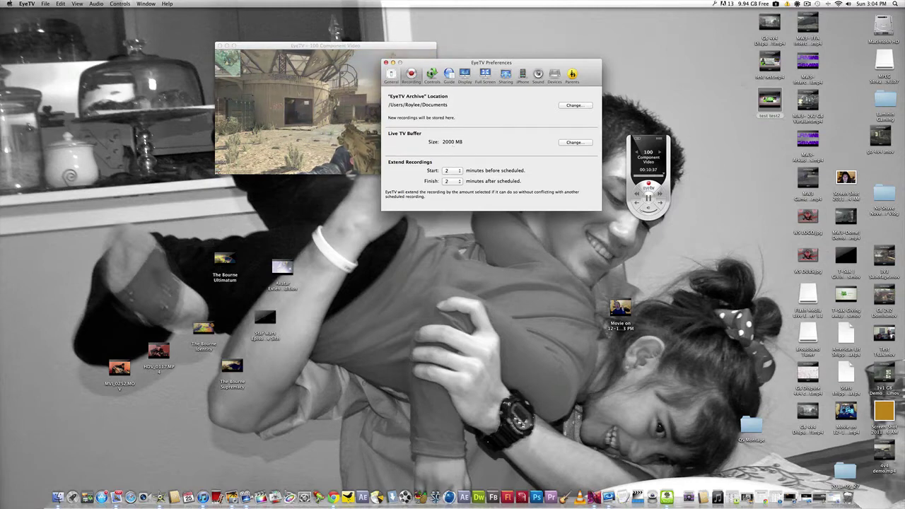
pyautogui.click(432, 75)
pyautogui.click(449, 76)
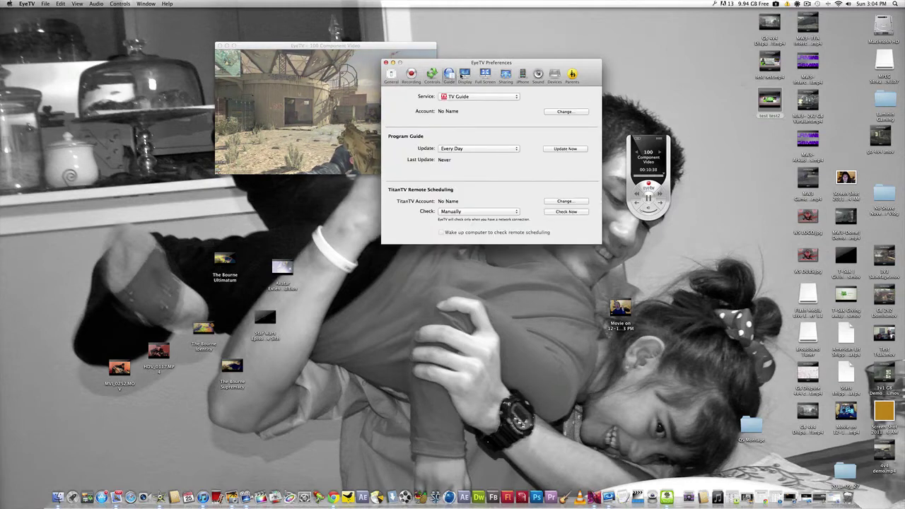
pyautogui.click(464, 75)
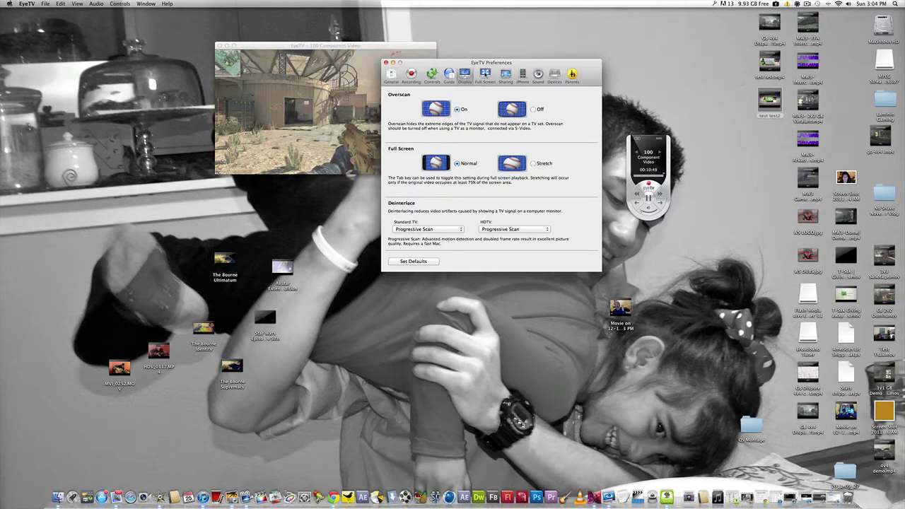
pyautogui.click(477, 77)
pyautogui.click(506, 75)
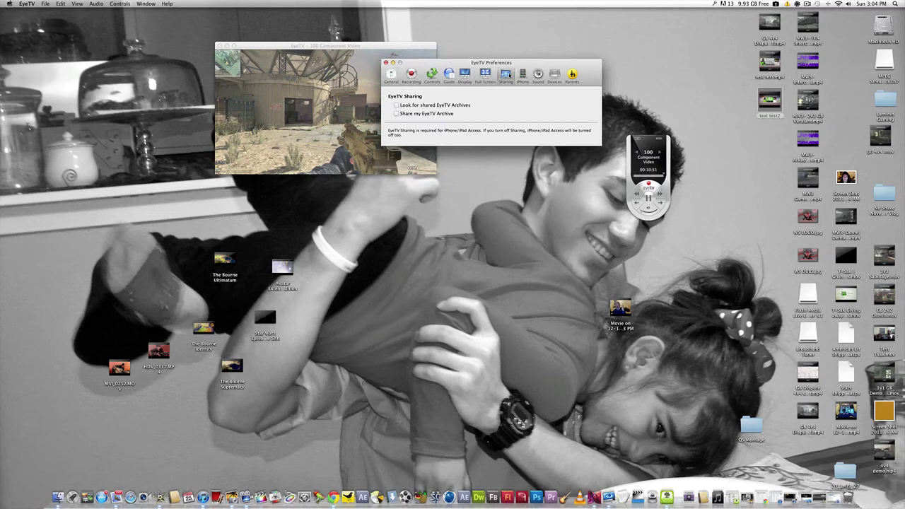
pyautogui.click(522, 75)
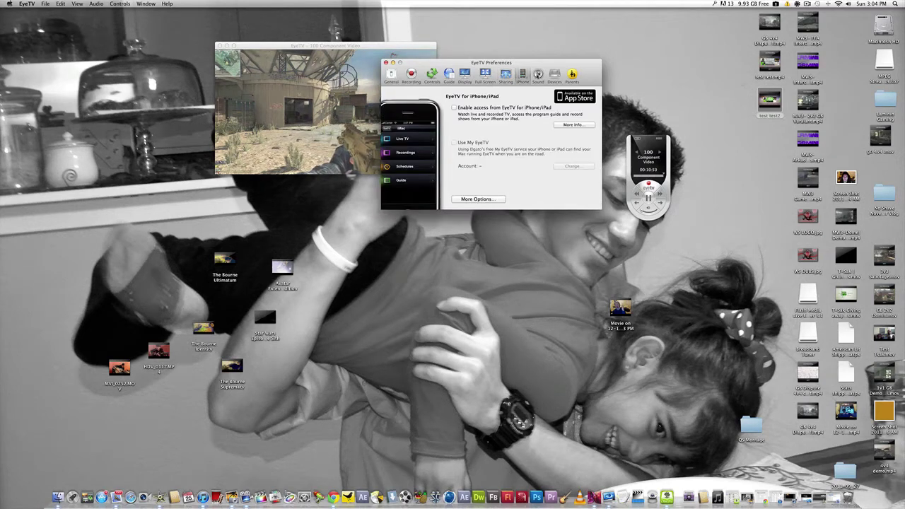
pyautogui.click(538, 75)
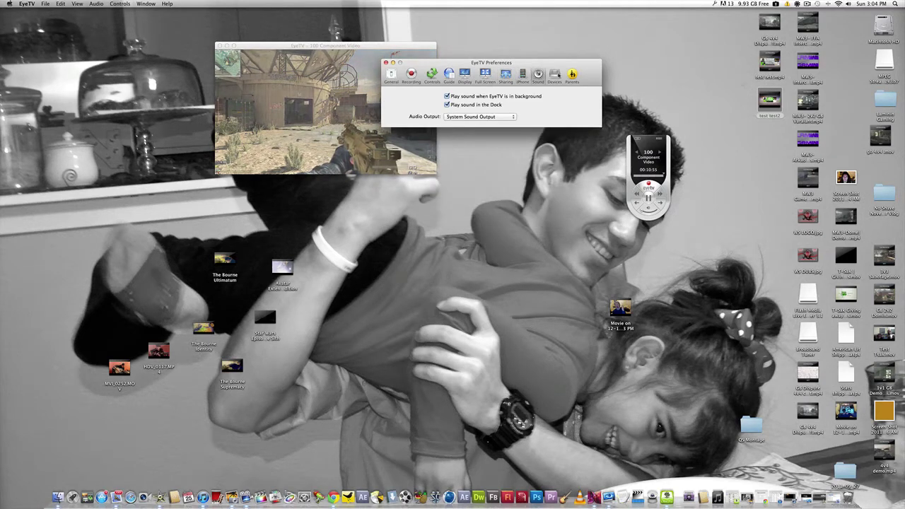
# - Examine the Encoding, Picture and Info settings of the Hauppauge HD PVR capture device
pyautogui.click(555, 75)
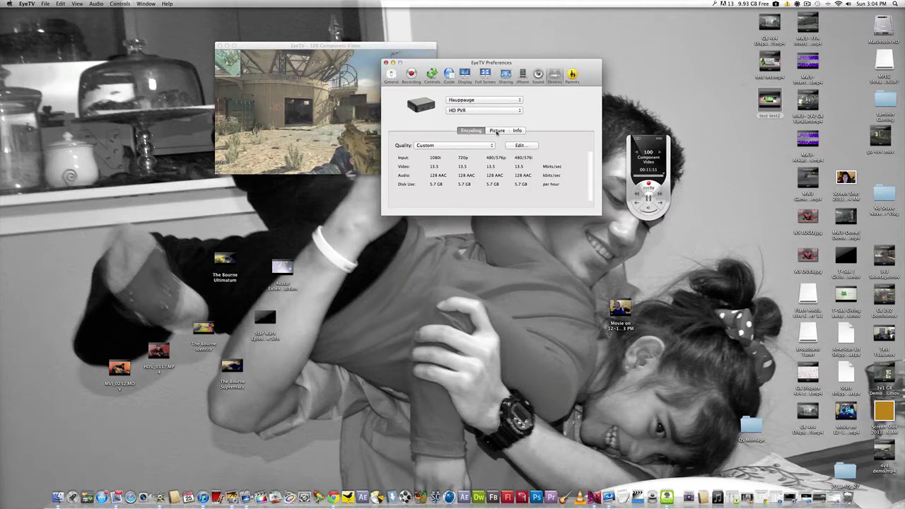
pyautogui.click(497, 130)
pyautogui.click(517, 131)
pyautogui.click(498, 131)
pyautogui.click(471, 131)
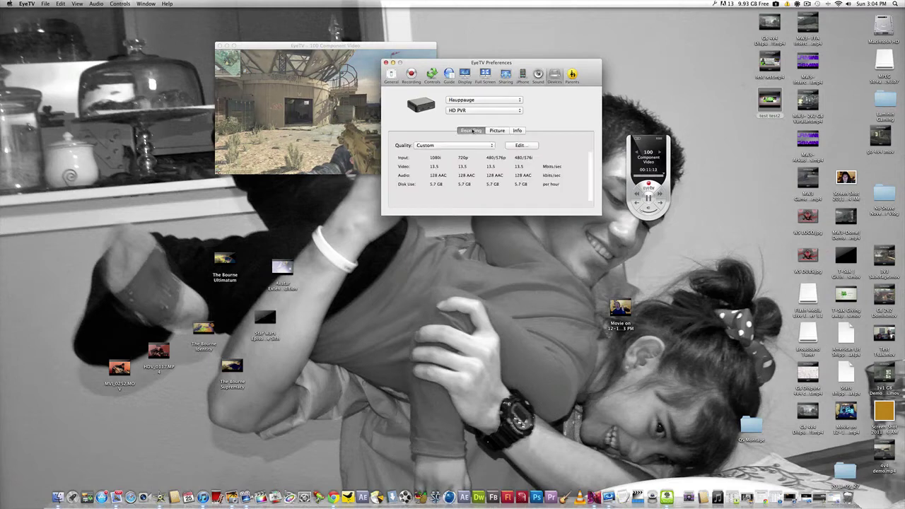
# - Set the HD PVR's encoding quality to Custom and its audio standard to AAC, and accept the encoding options
pyautogui.click(492, 145)
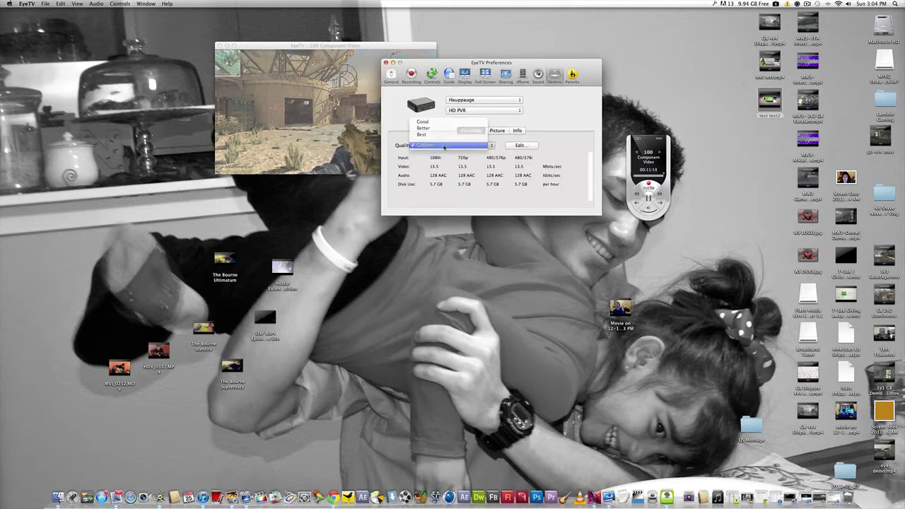
pyautogui.click(488, 145)
pyautogui.click(514, 146)
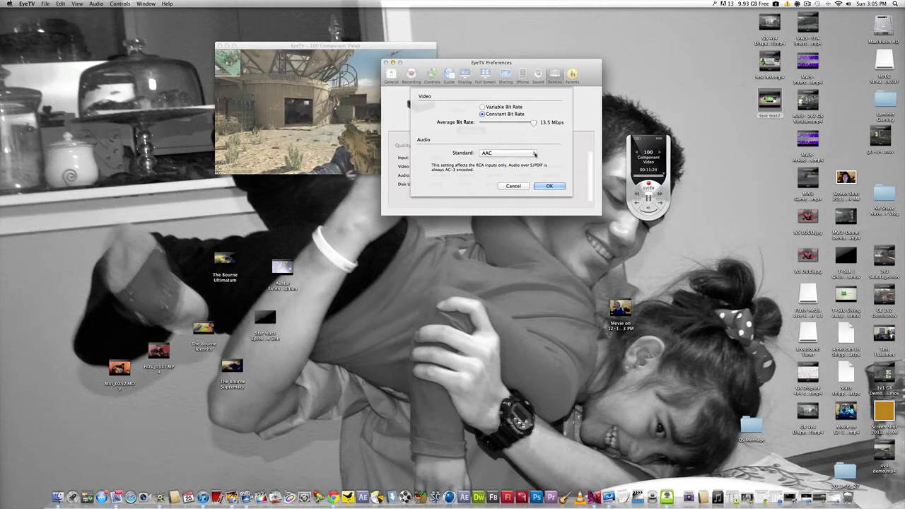
pyautogui.click(534, 153)
pyautogui.click(534, 153)
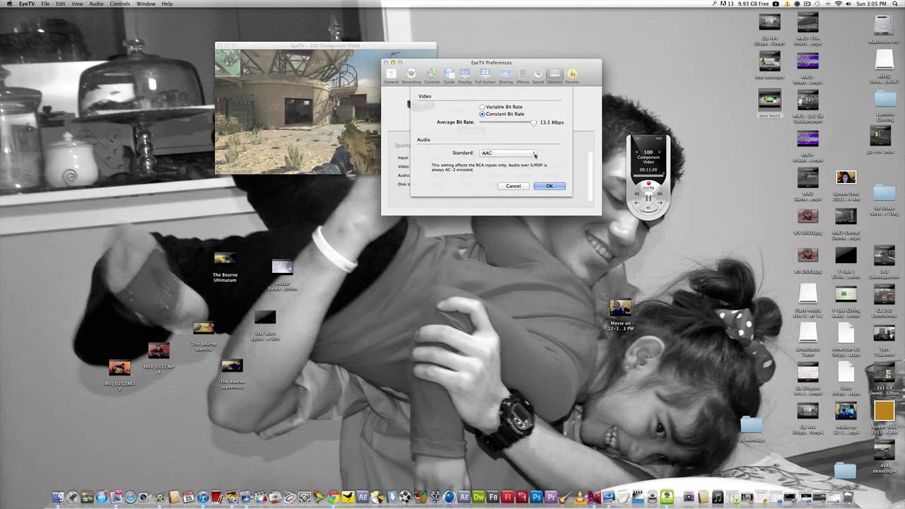
pyautogui.click(534, 154)
pyautogui.click(532, 154)
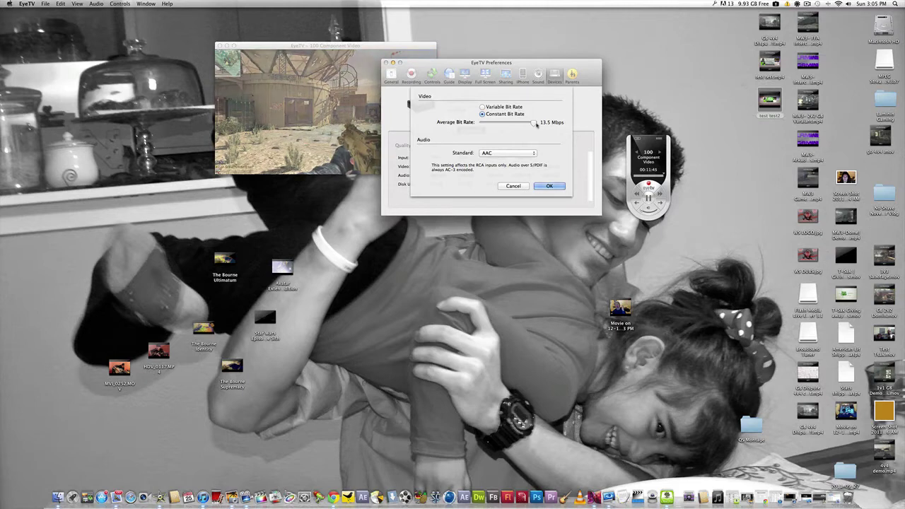
pyautogui.click(556, 186)
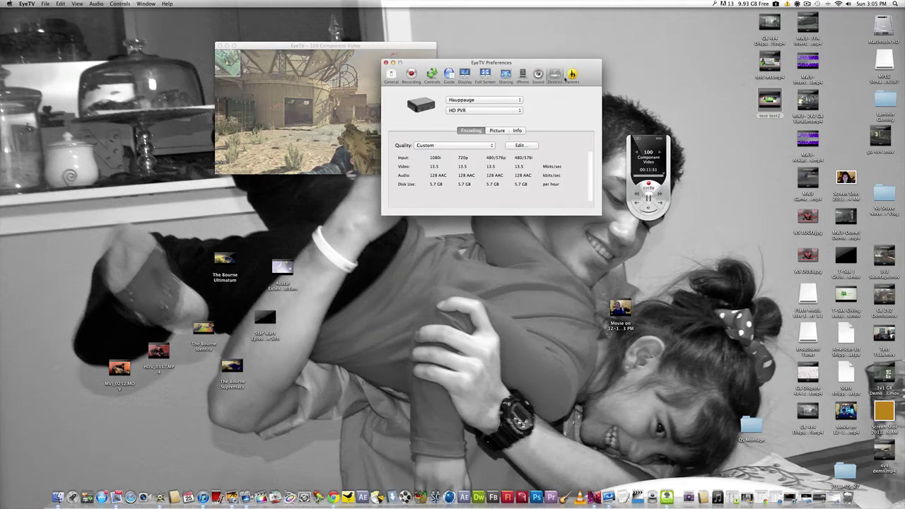
# - Recheck the sound, iPhone, display and HD PVR encoding preferences, and close the preferences window
pyautogui.click(538, 75)
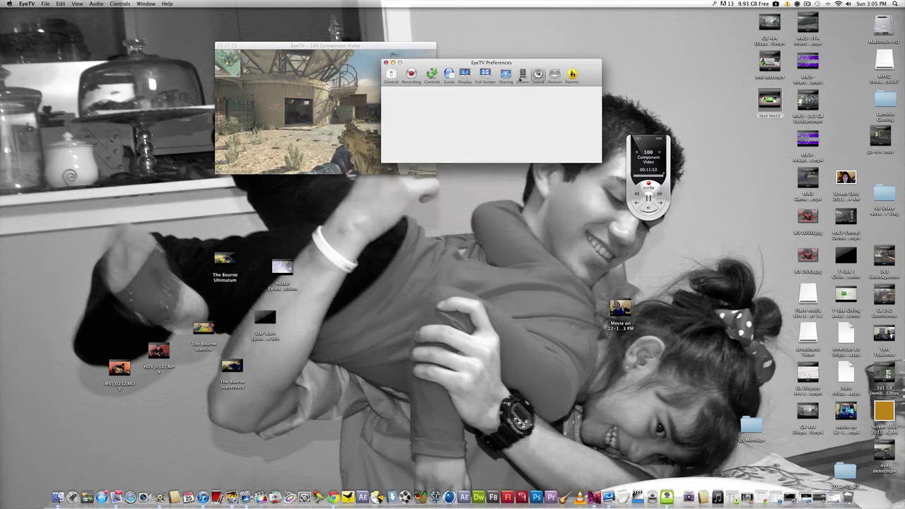
pyautogui.click(523, 75)
pyautogui.click(464, 75)
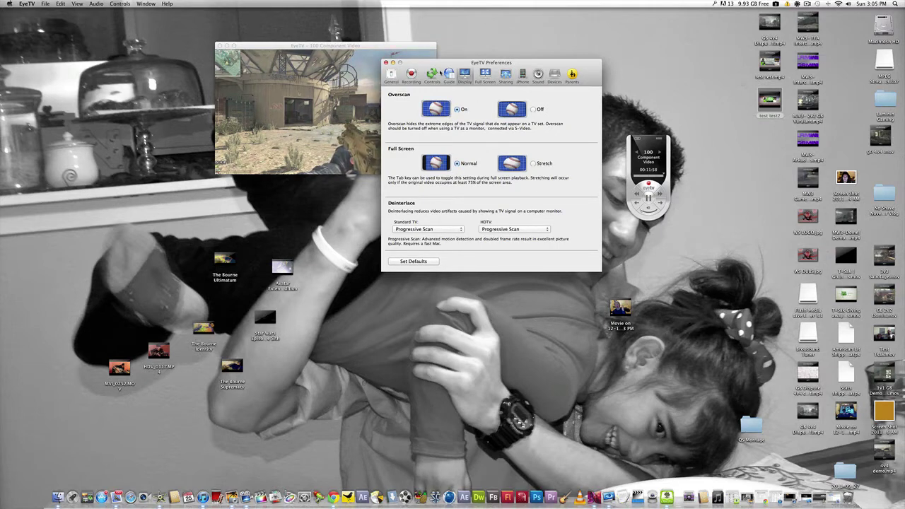
pyautogui.click(553, 77)
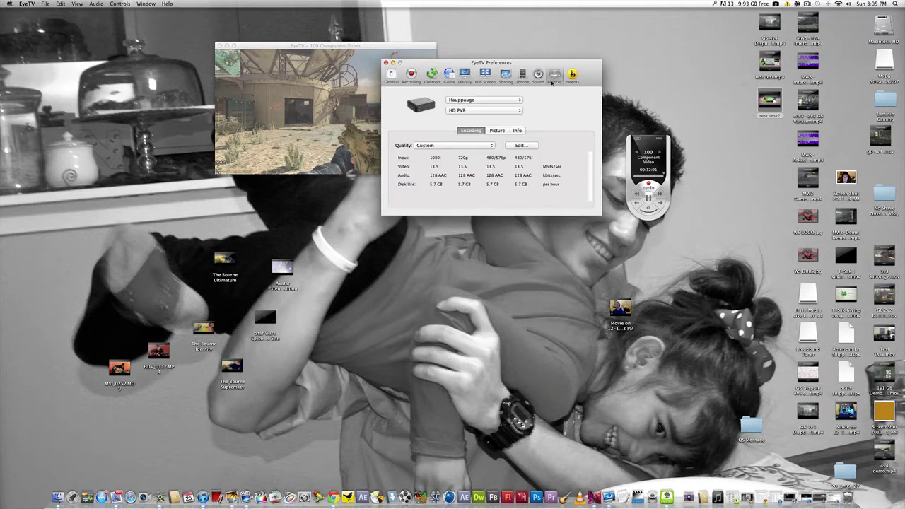
pyautogui.click(518, 145)
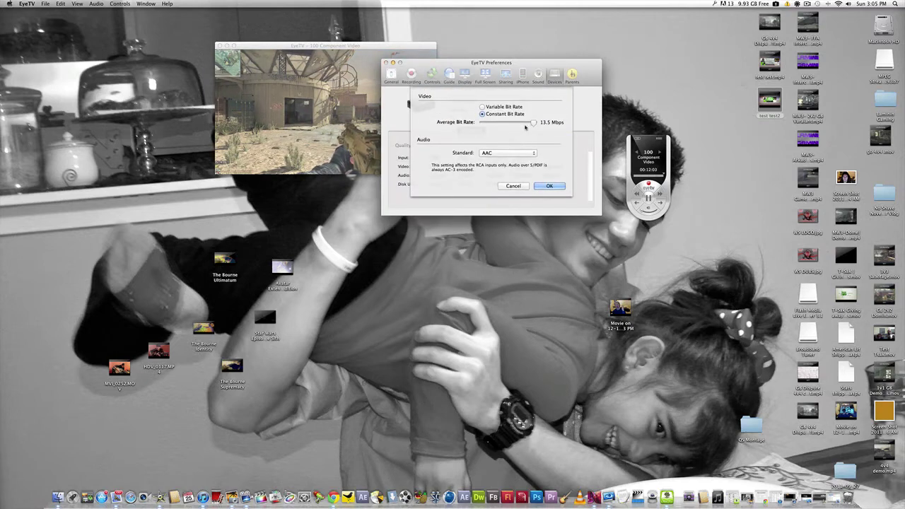
pyautogui.click(550, 186)
pyautogui.click(386, 63)
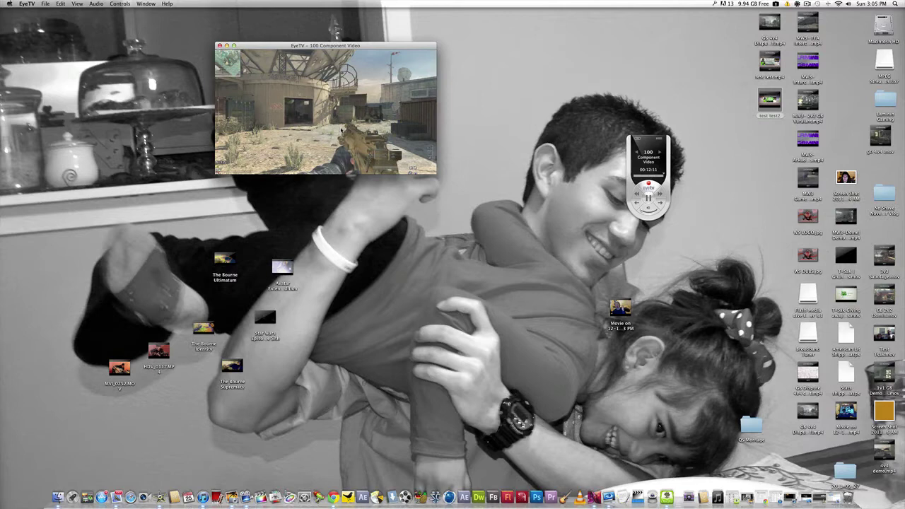
# - Record a short clip of the live gameplay, stop the recording and show the list of recordings
pyautogui.click(650, 185)
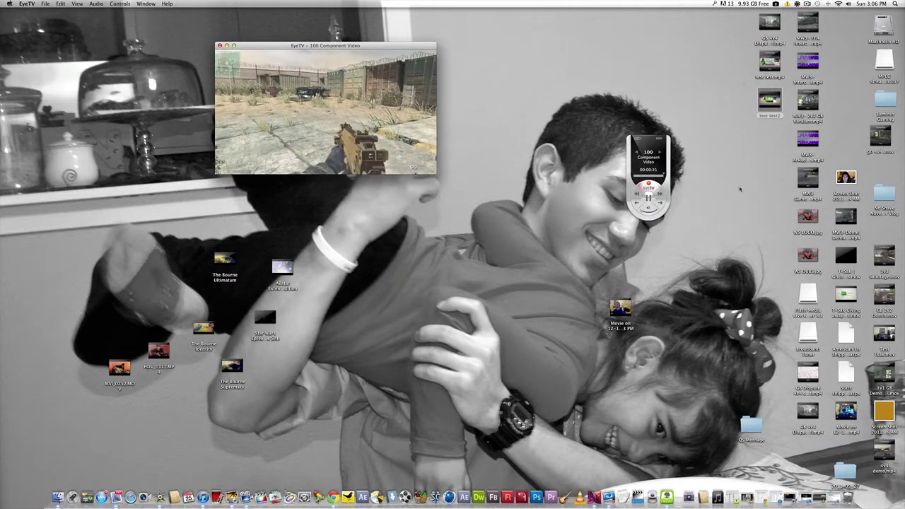
pyautogui.click(648, 185)
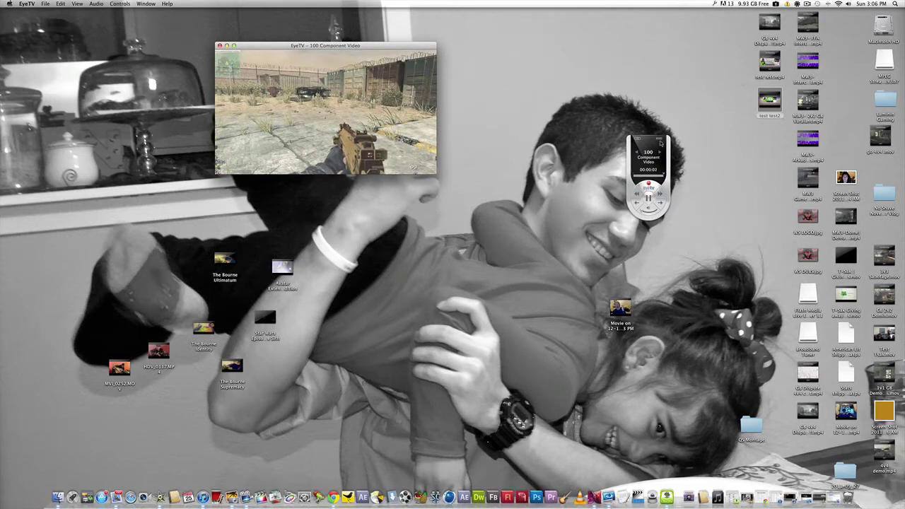
pyautogui.click(661, 144)
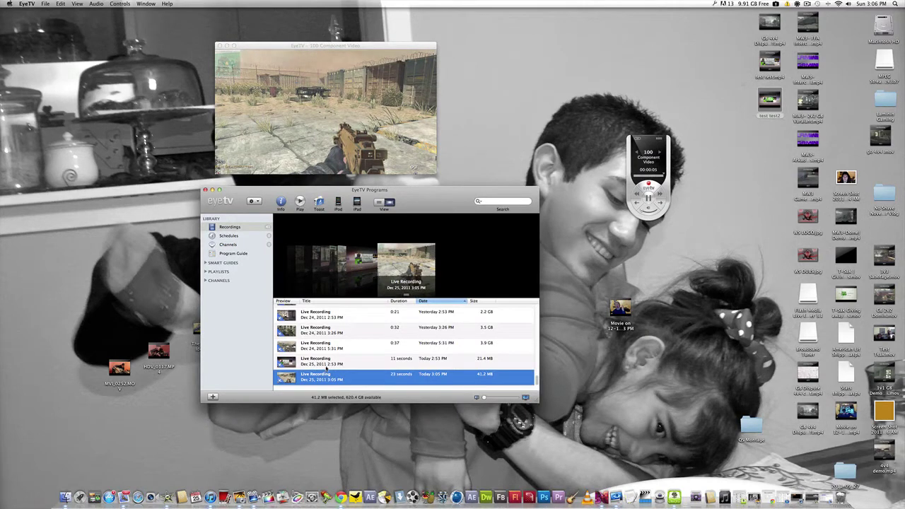
# - Start exporting the newest live recording and check the details of its export format
pyautogui.rightClick(343, 380)
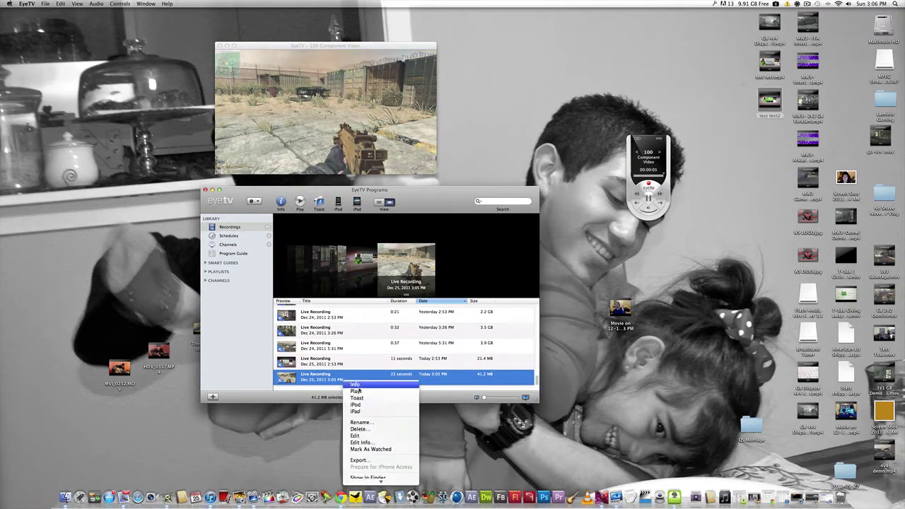
pyautogui.click(395, 462)
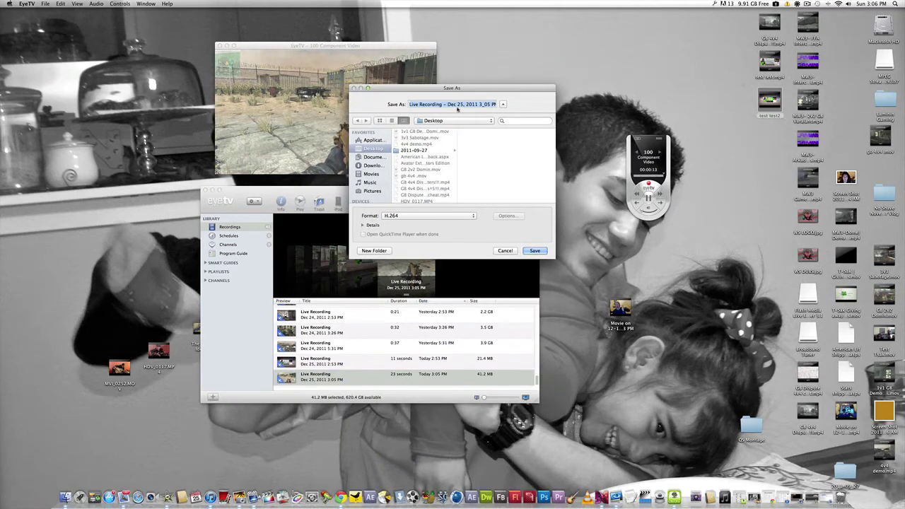
pyautogui.click(362, 225)
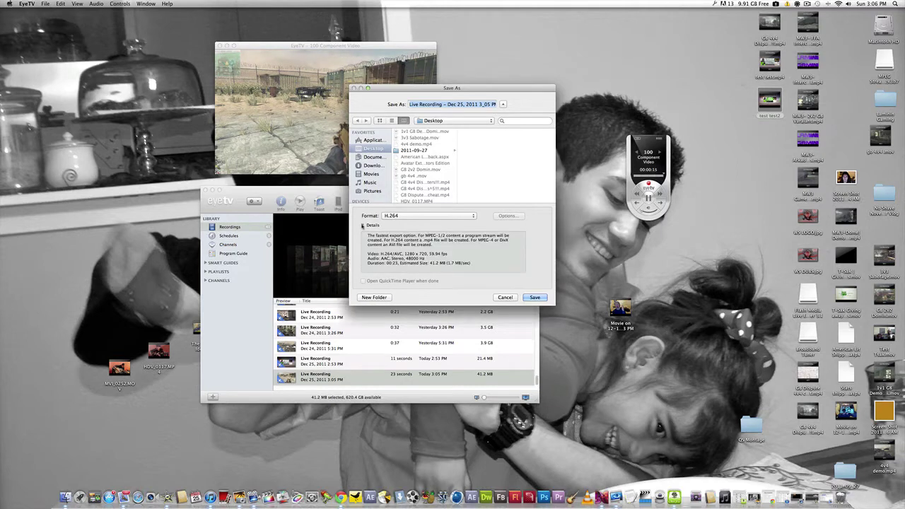
pyautogui.click(362, 225)
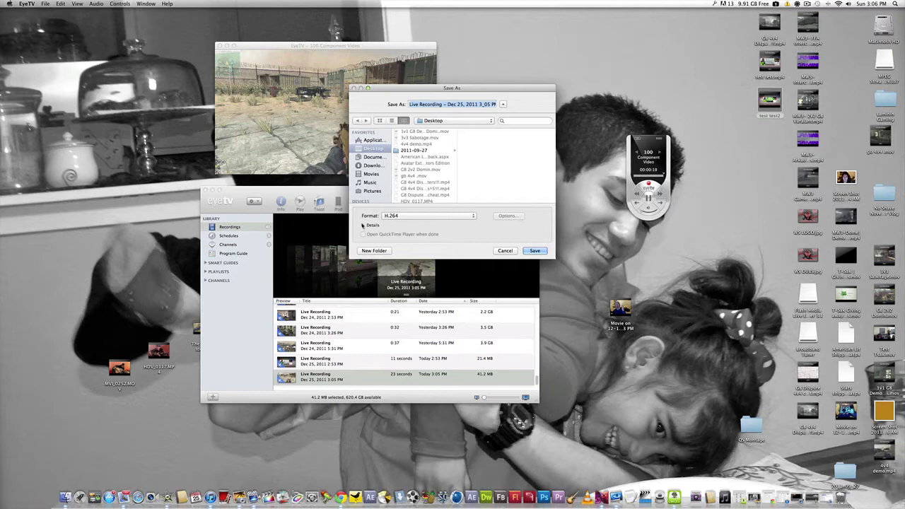
pyautogui.click(362, 225)
pyautogui.click(362, 224)
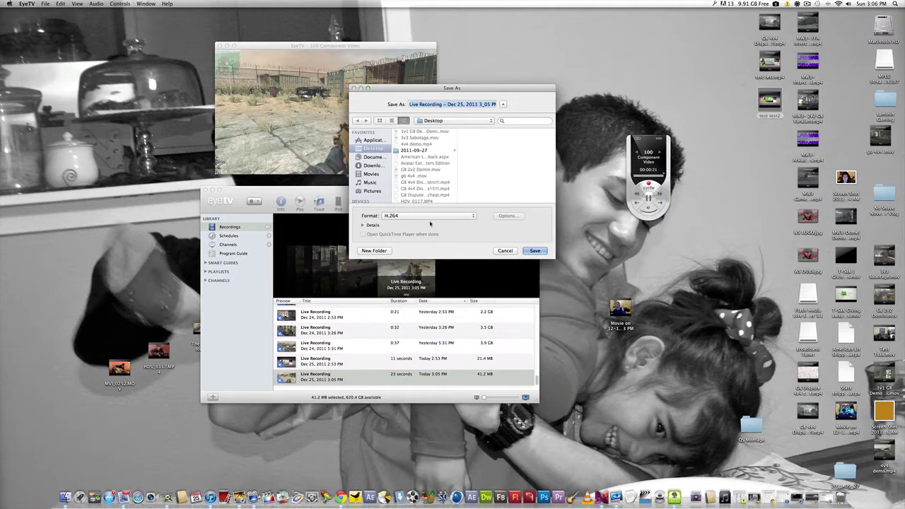
# - Export the recording in native H.264 format to the desktop as "Test test #2.mp4"
pyautogui.click(473, 216)
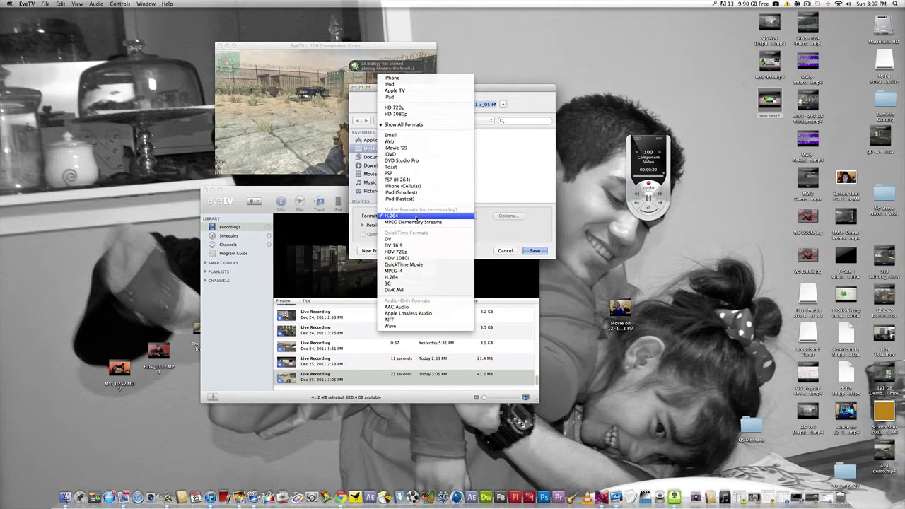
pyautogui.click(410, 216)
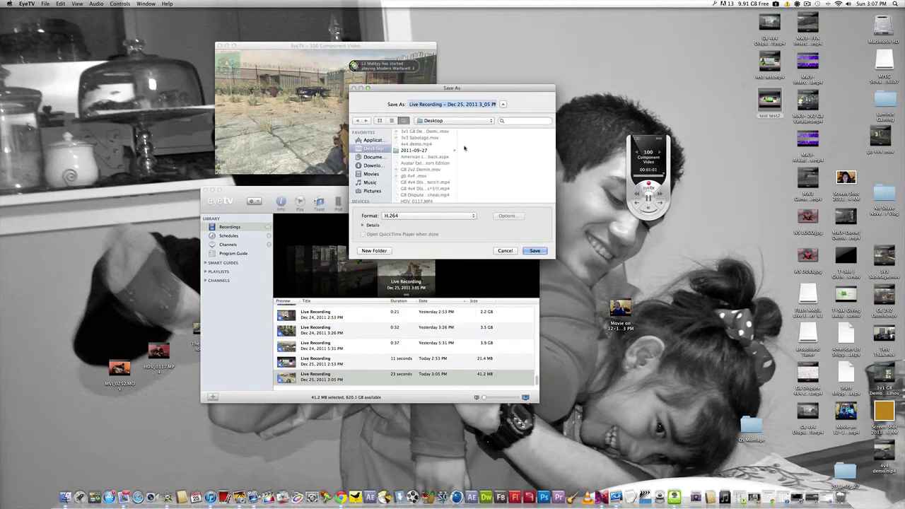
pyautogui.write('Te')
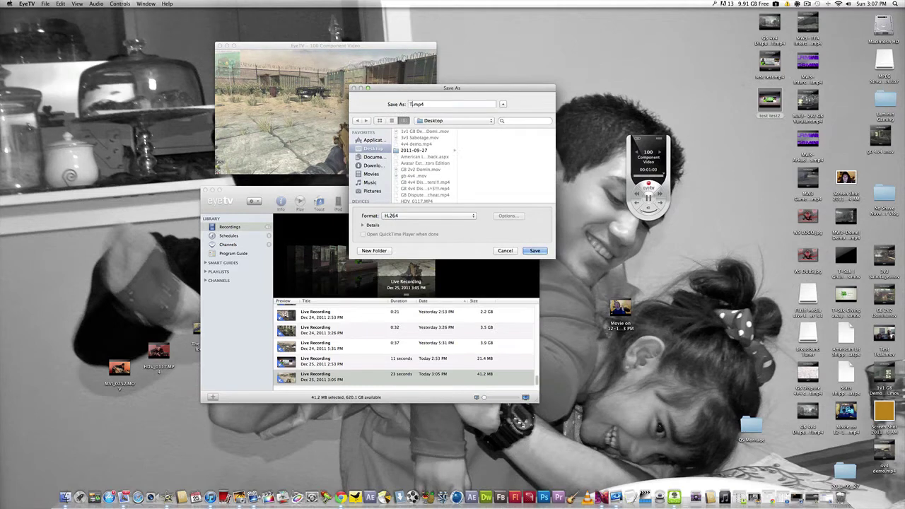
pyautogui.write('st test')
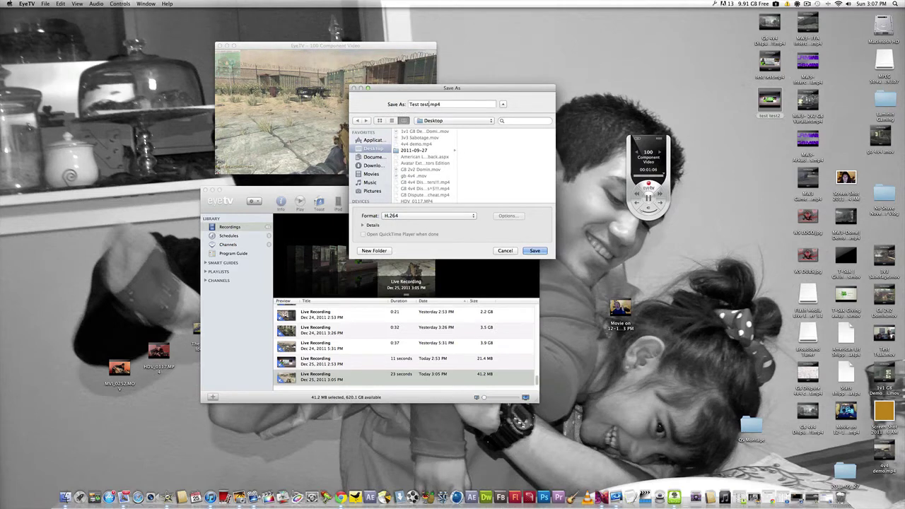
pyautogui.write(' #2')
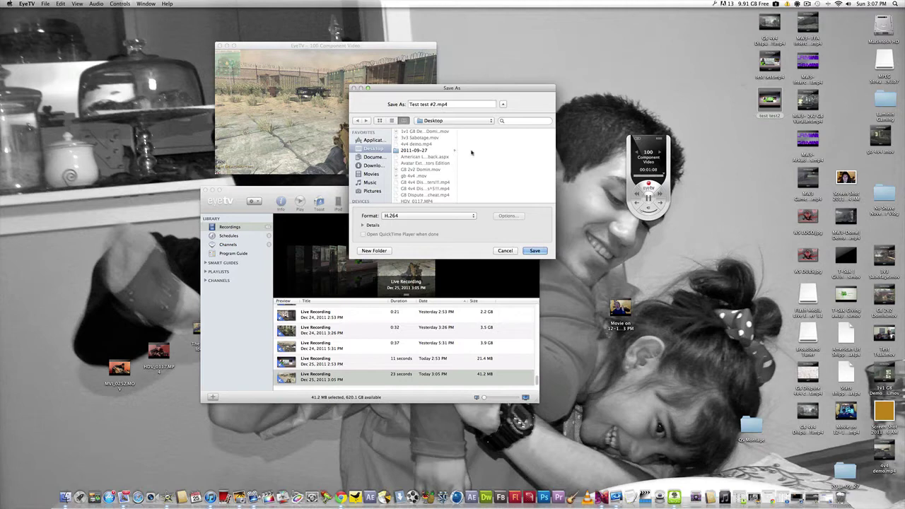
pyautogui.click(535, 251)
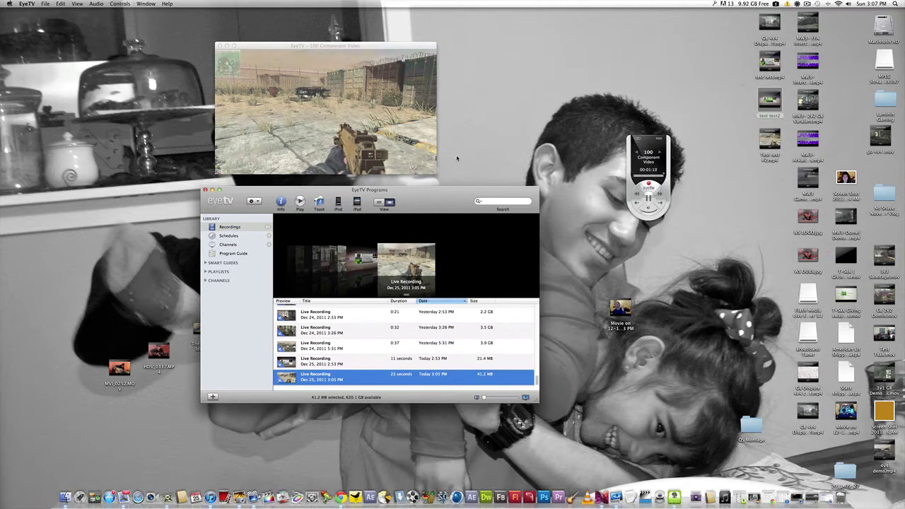
# - Play the exported "Test test #2.mp4" from the desktop in QuickTime Player and close the video
pyautogui.rightClick(780, 144)
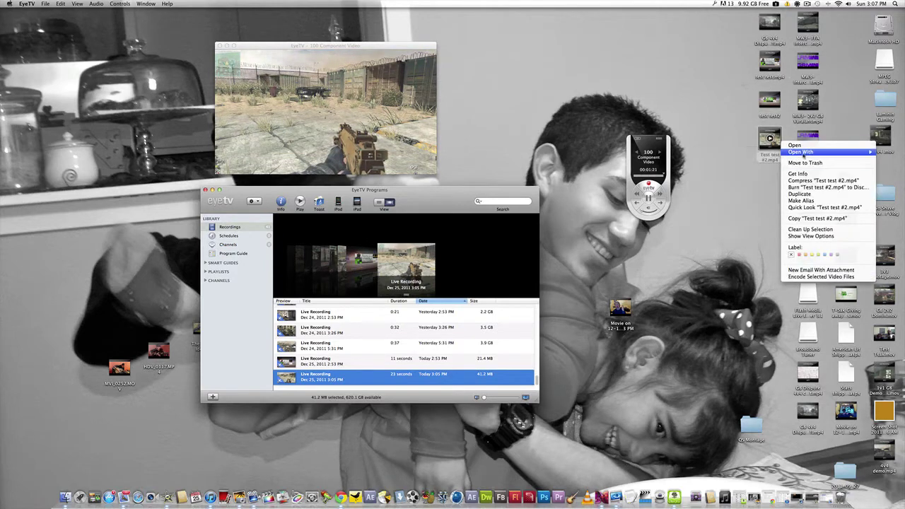
pyautogui.moveTo(799, 152)
pyautogui.click(764, 200)
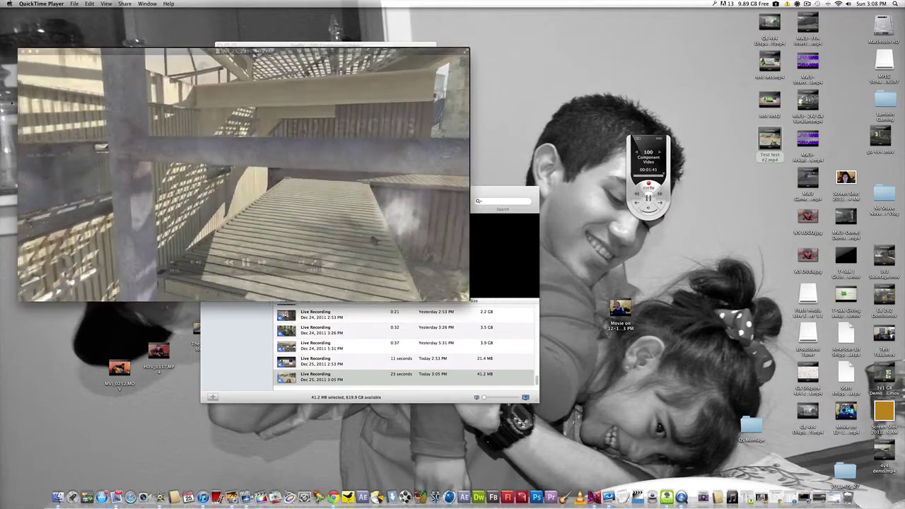
pyautogui.click(25, 56)
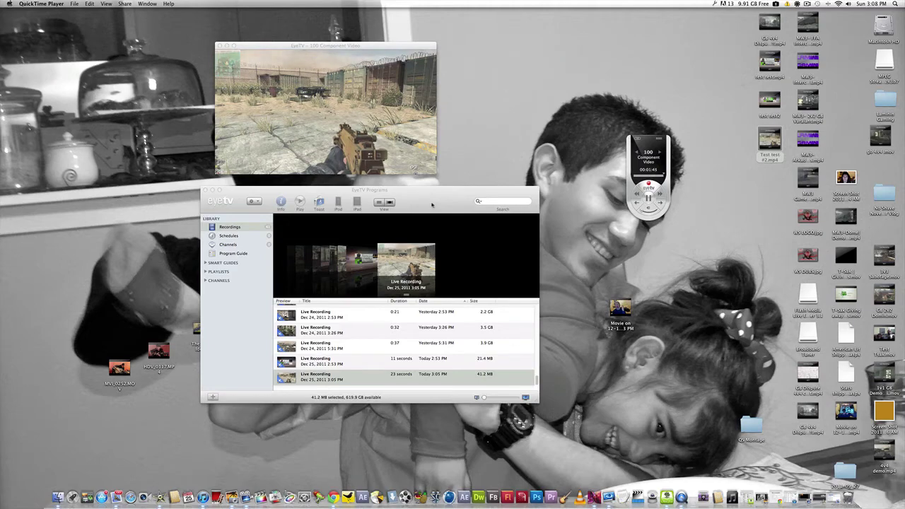
# - Switch to iMovie and delete the existing clip from the New Project timeline
pyautogui.click(159, 483)
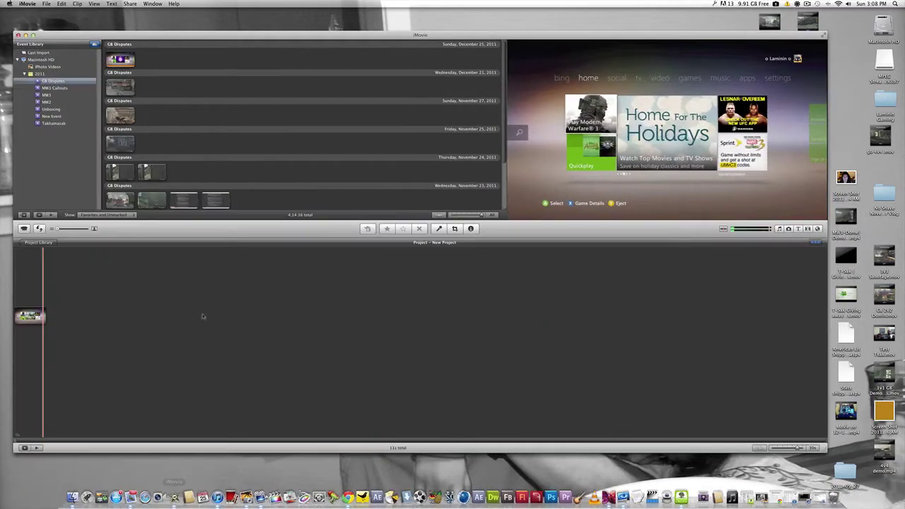
pyautogui.doubleClick(39, 317)
pyautogui.press('Delete')
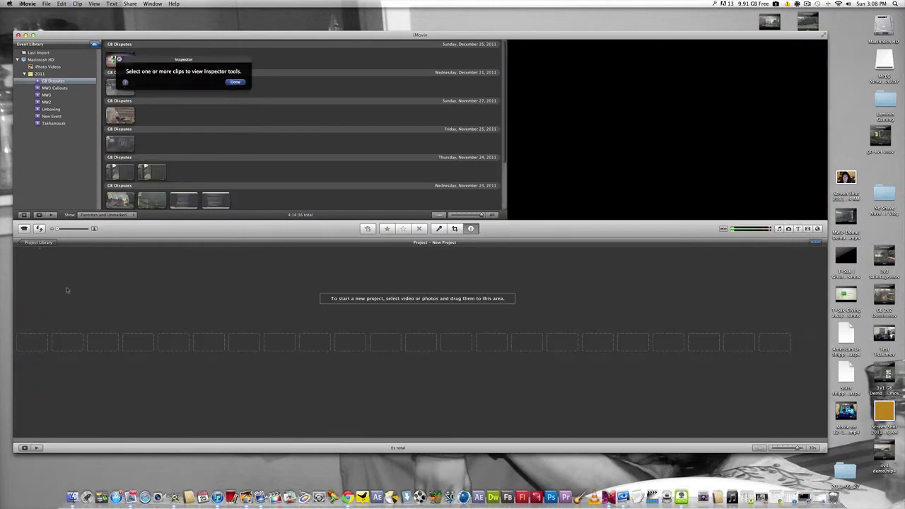
pyautogui.click(236, 82)
# - Delete the entire December 25, 2011 clip from the GB Disputes event
pyautogui.click(126, 63)
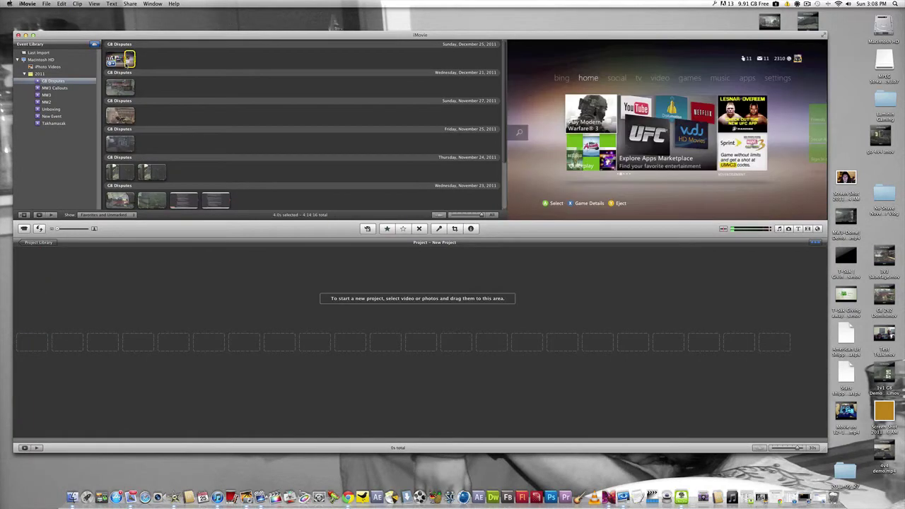
pyautogui.doubleClick(129, 58)
pyautogui.press('Delete')
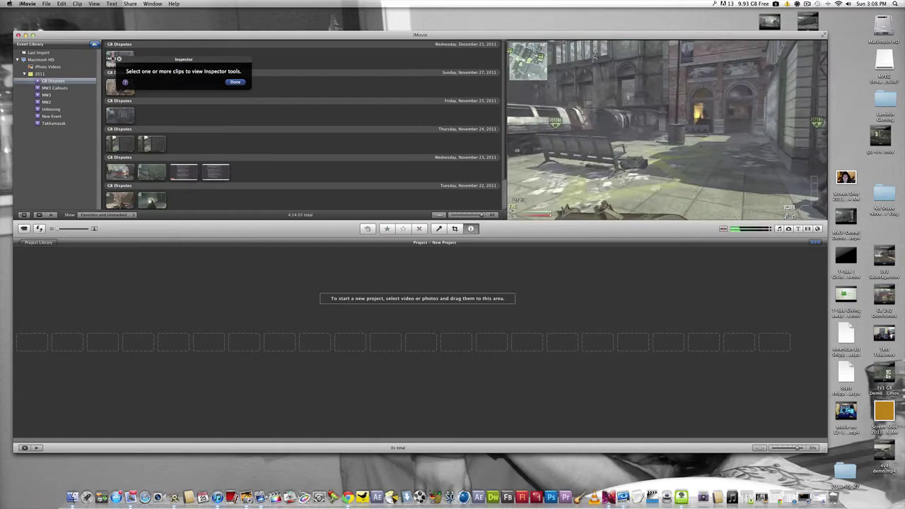
pyautogui.click(227, 82)
# - Import "Test test #2.mp4" from the desktop into the existing GB Disputes event, copying the file without optimizing the video
pyautogui.click(27, 4)
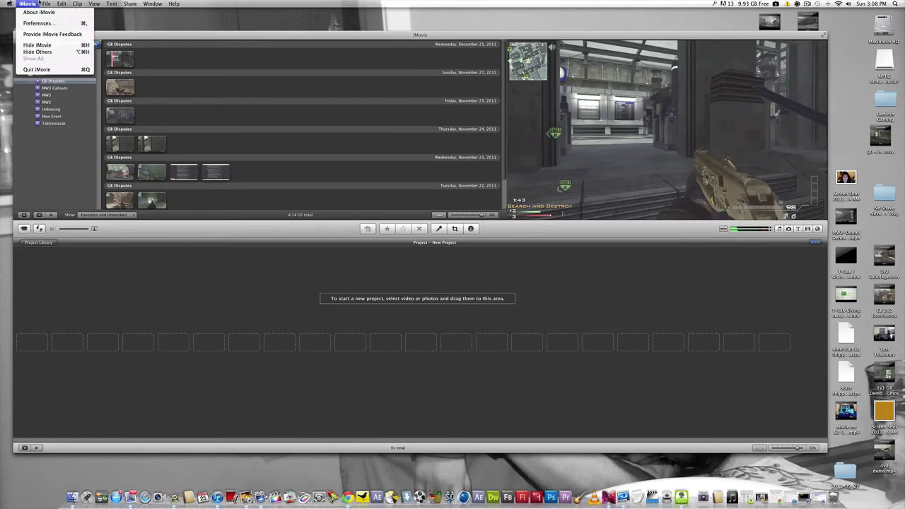
pyautogui.moveTo(45, 4)
pyautogui.moveTo(70, 54)
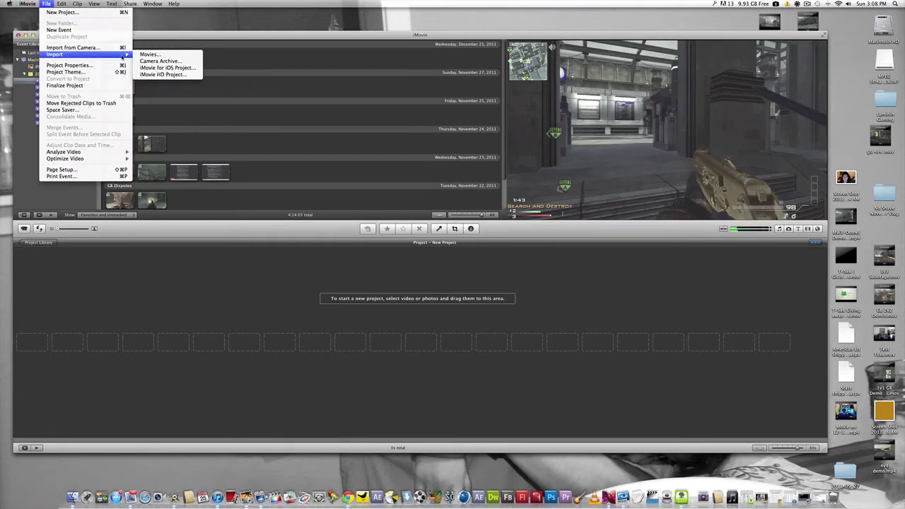
pyautogui.click(159, 55)
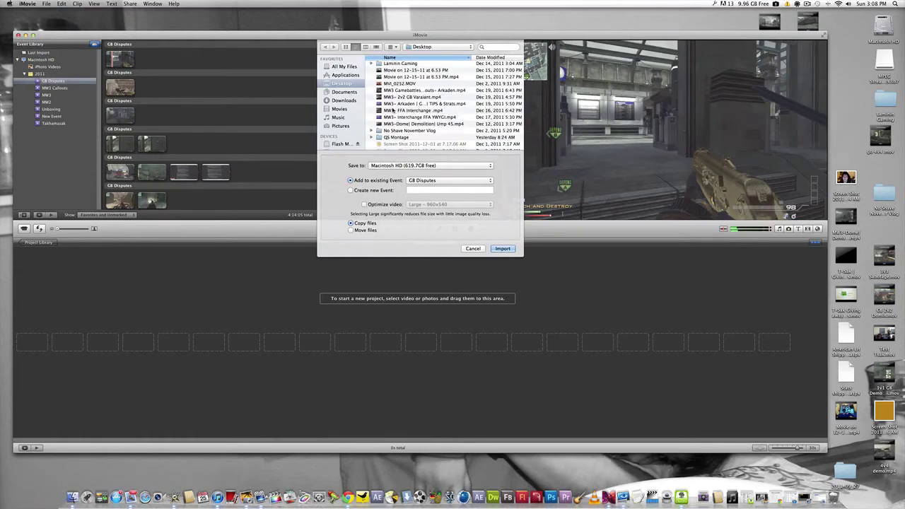
pyautogui.scroll(-10, 398, 120)
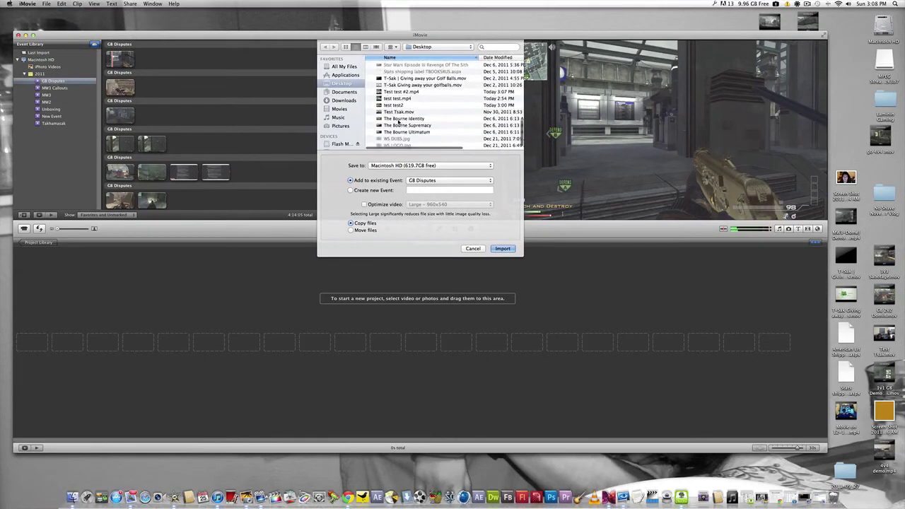
pyautogui.click(405, 92)
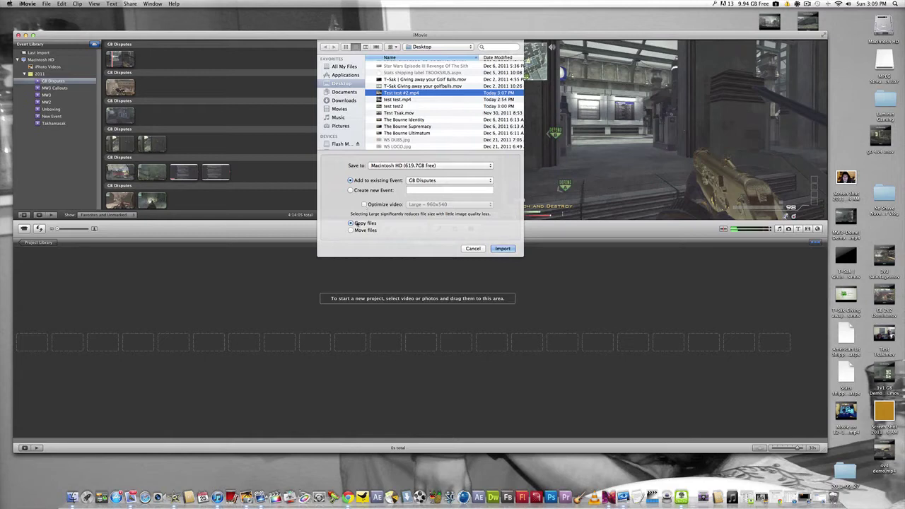
pyautogui.click(502, 248)
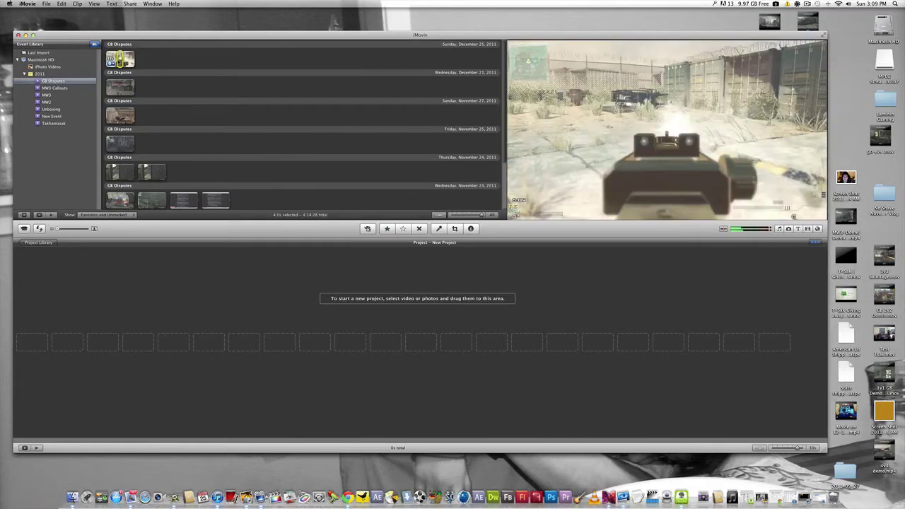
# - Add the entire newly imported December 25 clip to the empty project
pyautogui.doubleClick(130, 63)
pyautogui.click(240, 142)
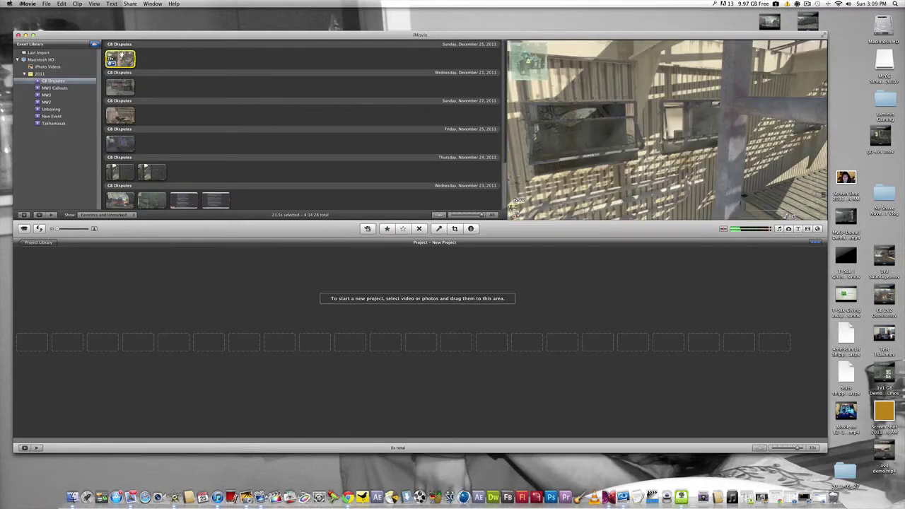
pyautogui.moveTo(120, 59); pyautogui.dragTo(36, 340)
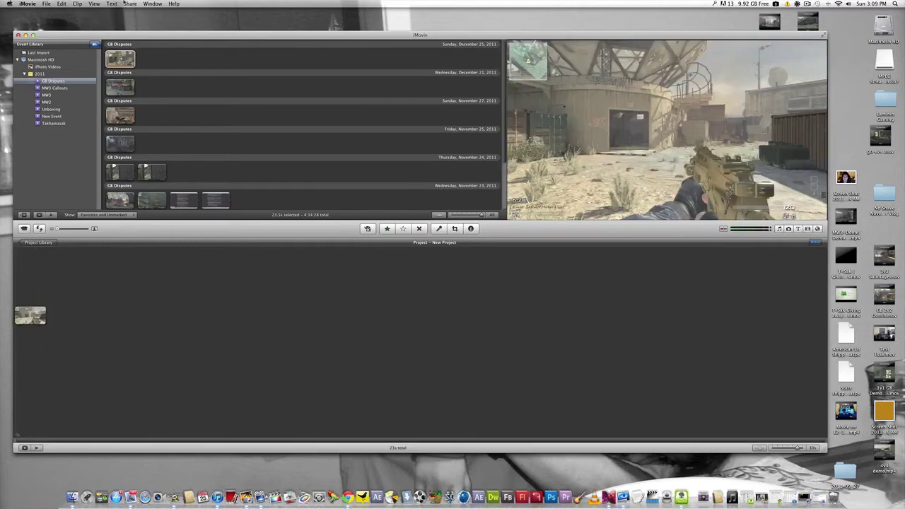
# - Start a QuickTime export of the project to the desktop as "tst test #222.mp4" in Movie to MPEG-4 format
pyautogui.click(129, 3)
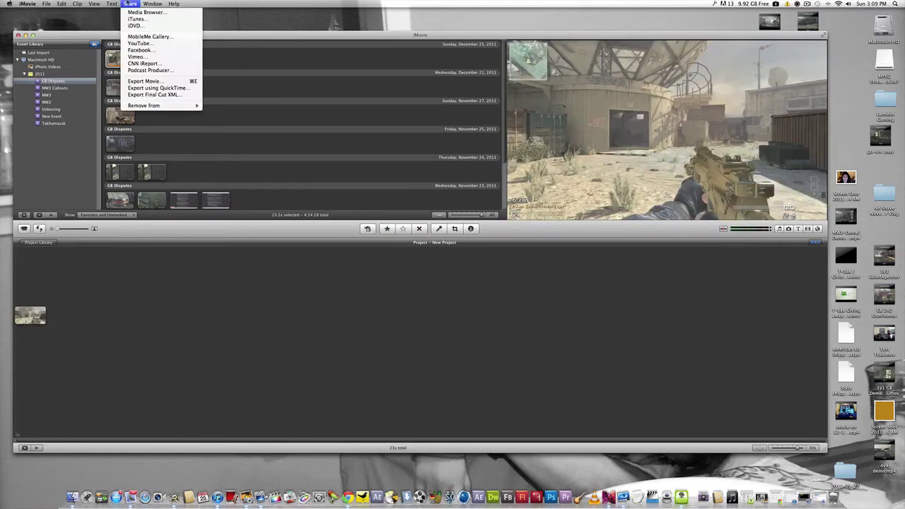
pyautogui.click(174, 88)
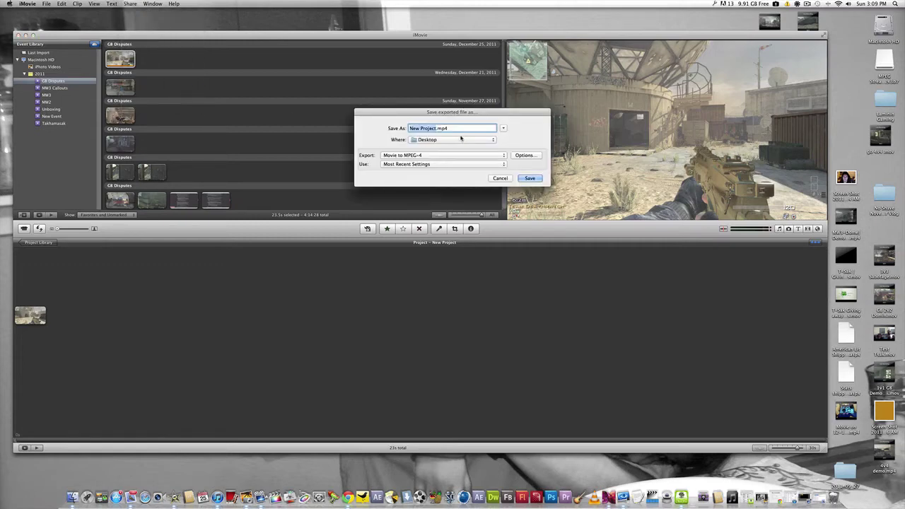
pyautogui.write('tst test #222')
pyautogui.click(504, 156)
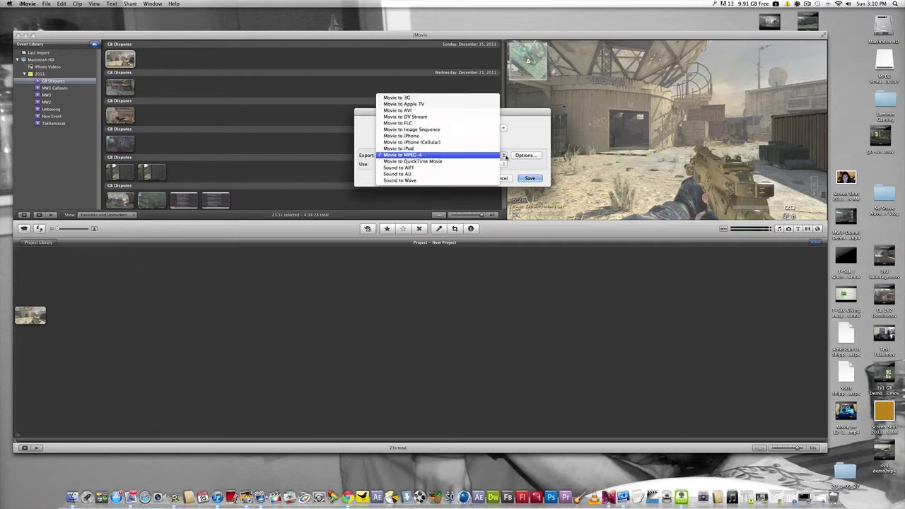
pyautogui.click(485, 156)
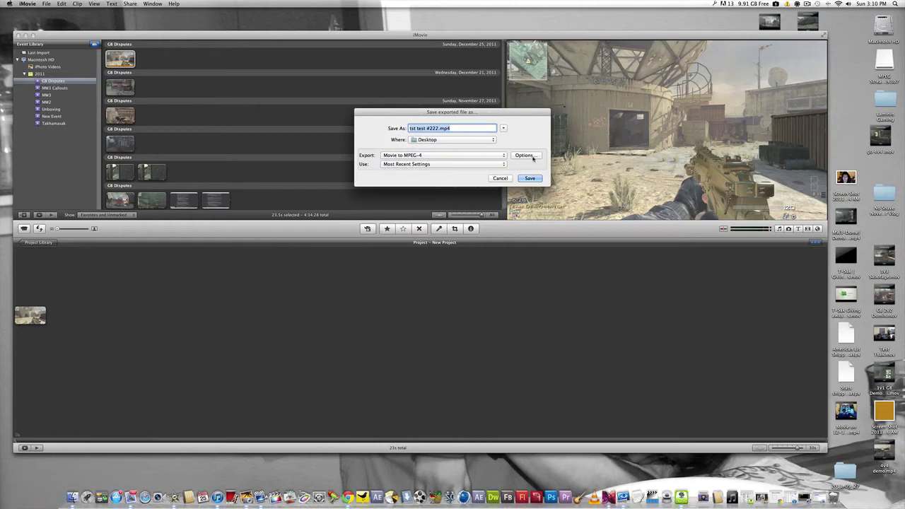
# - In the MPEG-4 export settings, choose the H.264 video format and an image size of 1280 x 720 HD
pyautogui.click(532, 157)
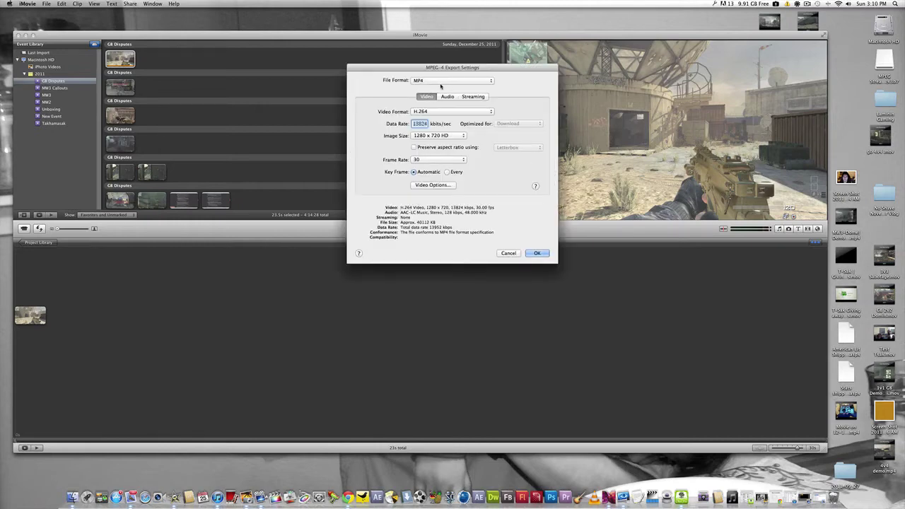
pyautogui.click(493, 113)
pyautogui.click(424, 112)
pyautogui.click(463, 136)
pyautogui.click(447, 138)
pyautogui.click(460, 139)
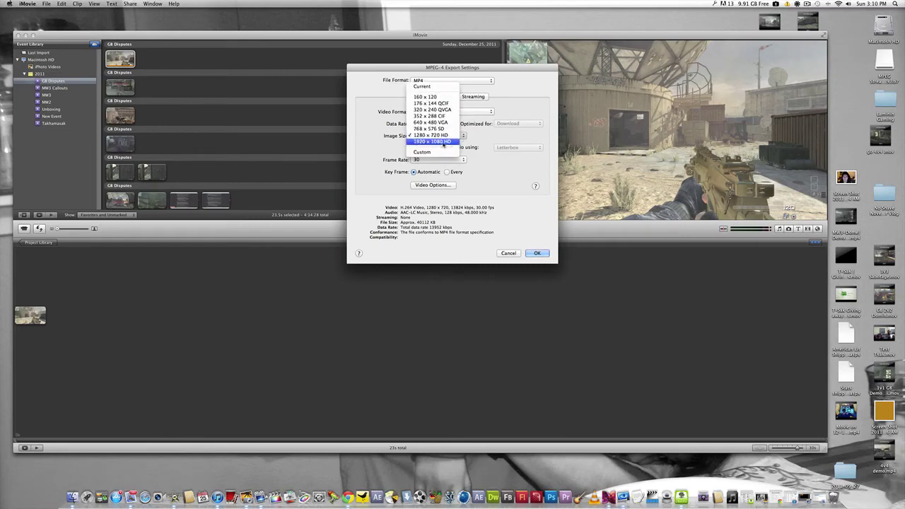
pyautogui.click(440, 136)
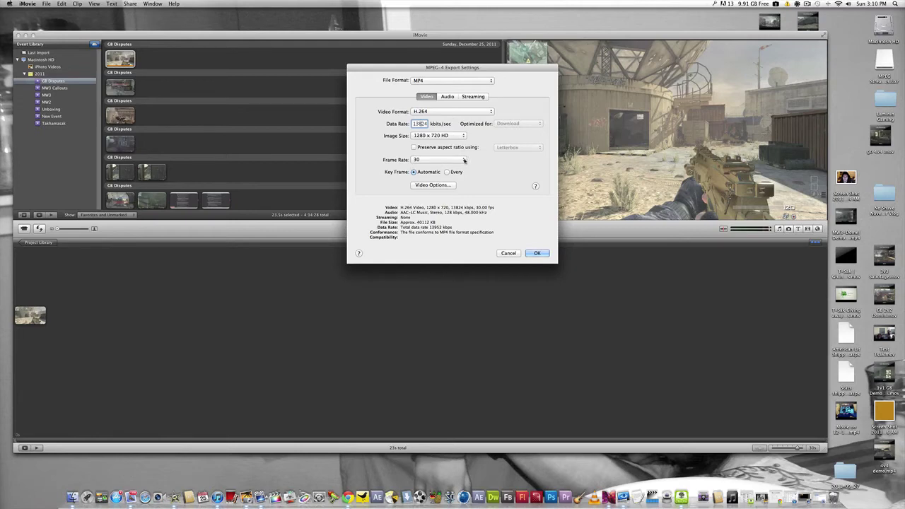
# - Choose a frame rate of 30 and accept the H.264 video options with Faster encode (Single-pass)
pyautogui.click(464, 159)
pyautogui.click(427, 160)
pyautogui.click(450, 184)
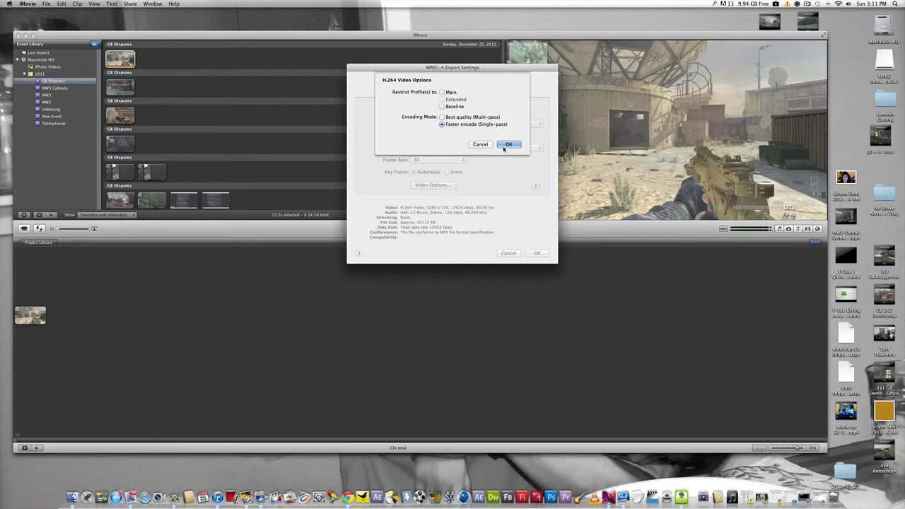
pyautogui.click(507, 145)
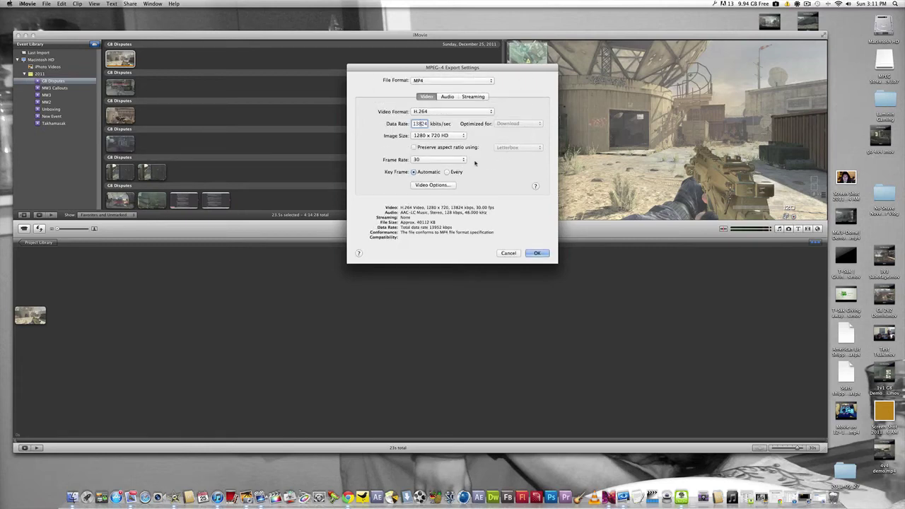
# - Review the audio, streaming and data rate settings, accept the MPEG-4 export settings and save the exported movie
pyautogui.click(448, 96)
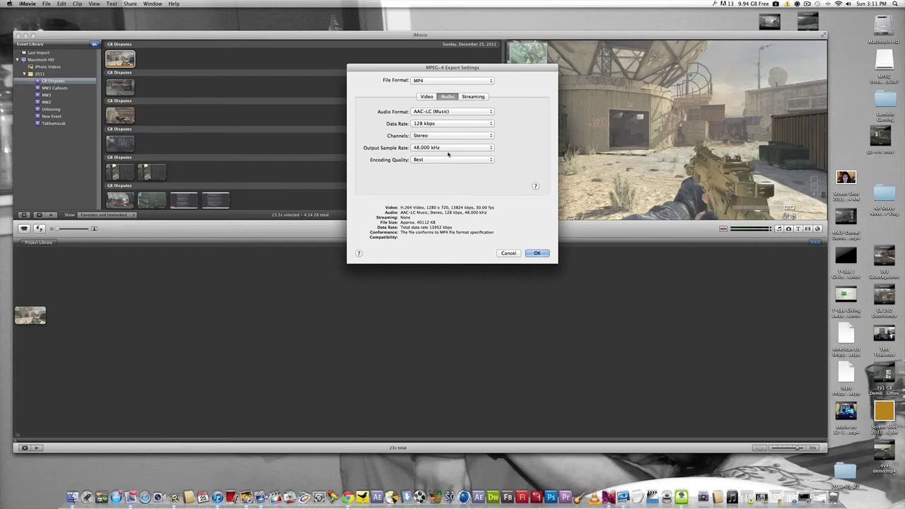
pyautogui.click(471, 97)
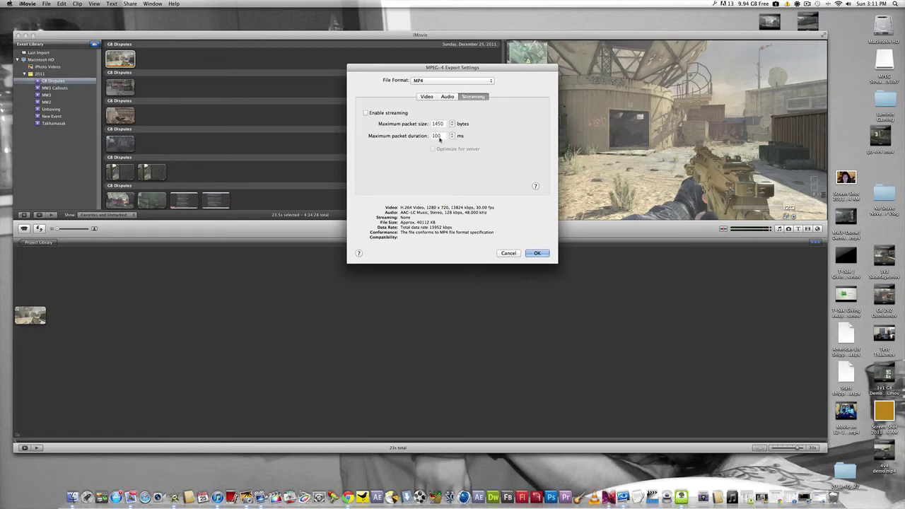
pyautogui.click(427, 97)
pyautogui.click(421, 123)
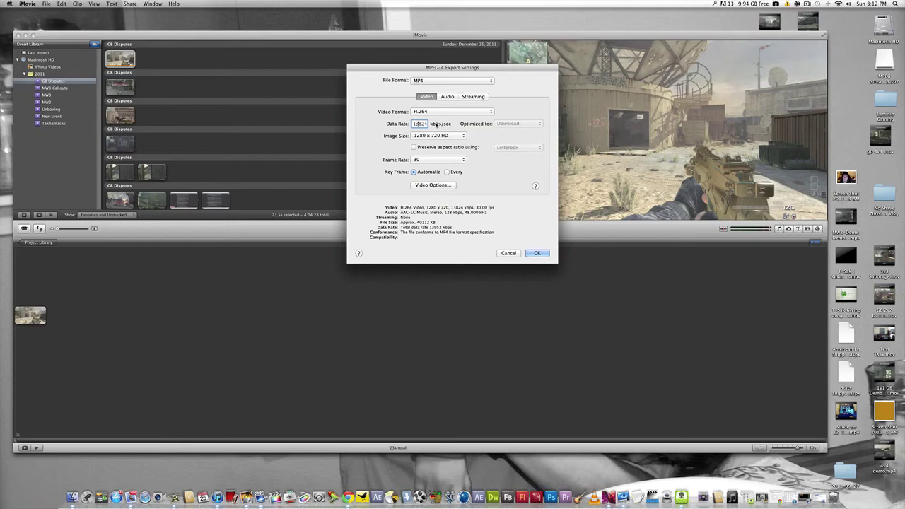
pyautogui.click(535, 253)
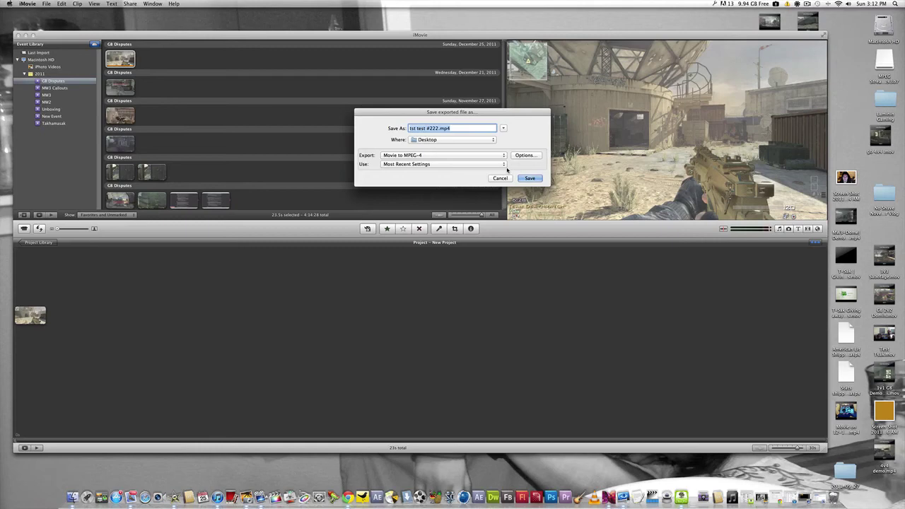
pyautogui.click(527, 178)
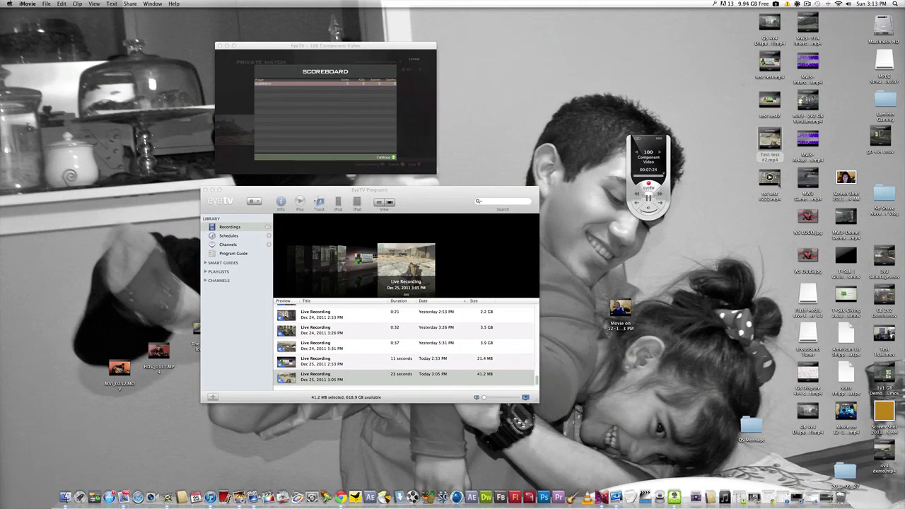
# - Open the exported "tst test #222.mp4" from the desktop in QuickTime Player and play it through
pyautogui.rightClick(778, 181)
pyautogui.moveTo(799, 193)
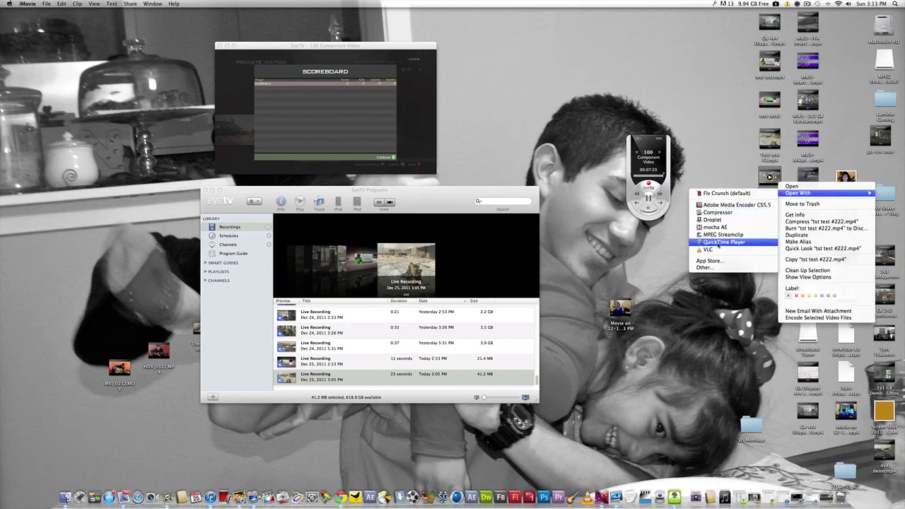
pyautogui.click(720, 243)
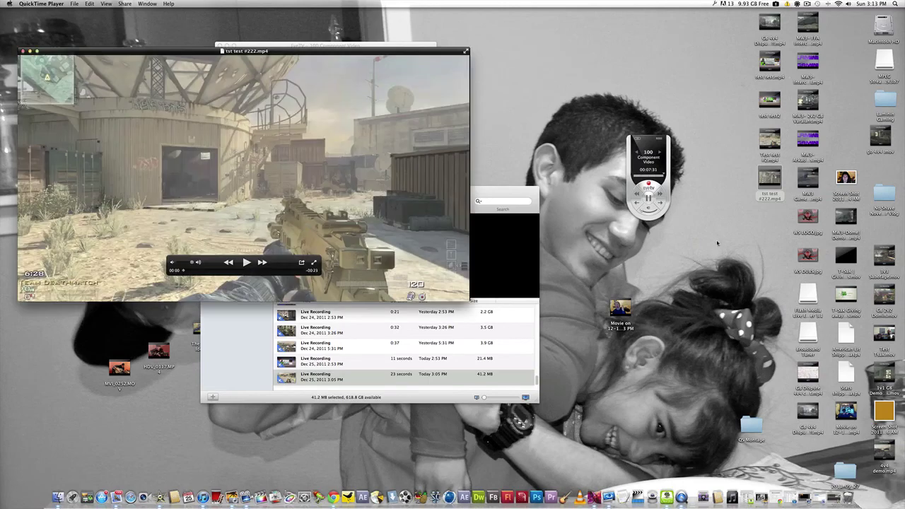
pyautogui.click(246, 262)
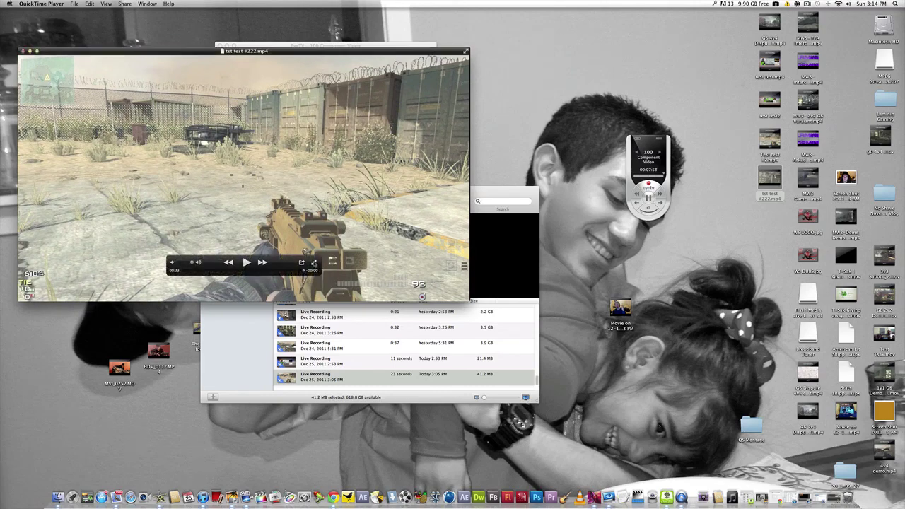
# - Replay the exported movie in full screen to check its quality, and return to the windowed view
pyautogui.click(313, 262)
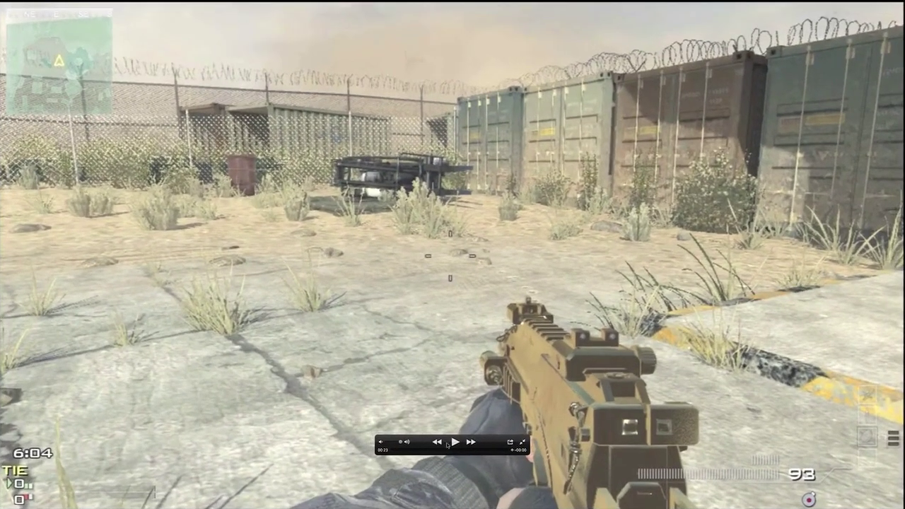
pyautogui.click(454, 442)
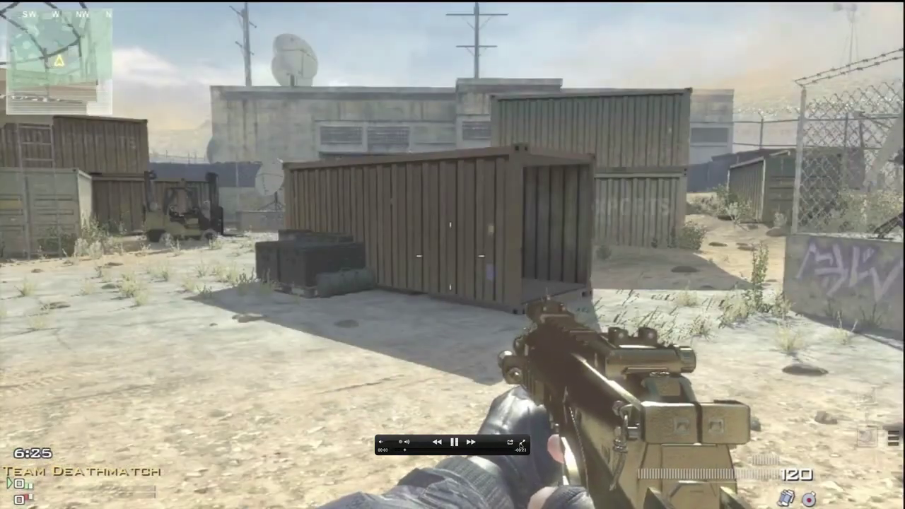
pyautogui.click(521, 442)
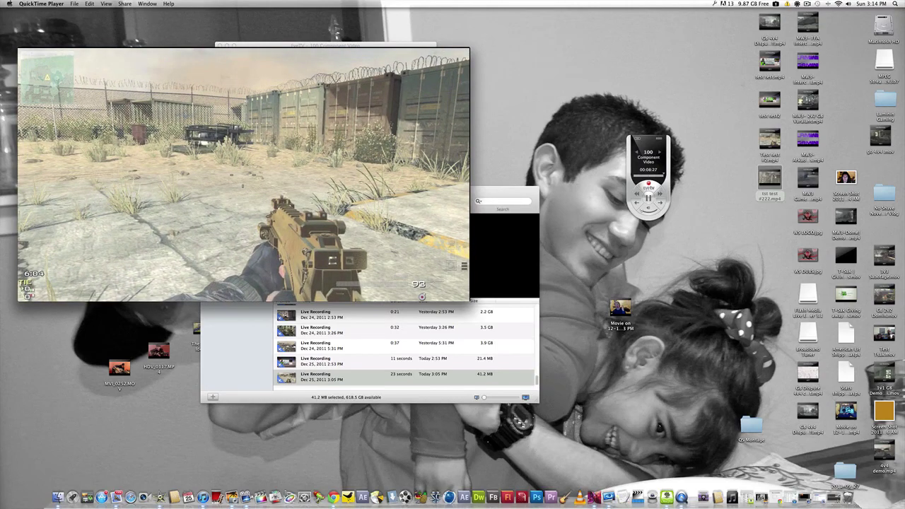
pyautogui.moveTo(24, 55)
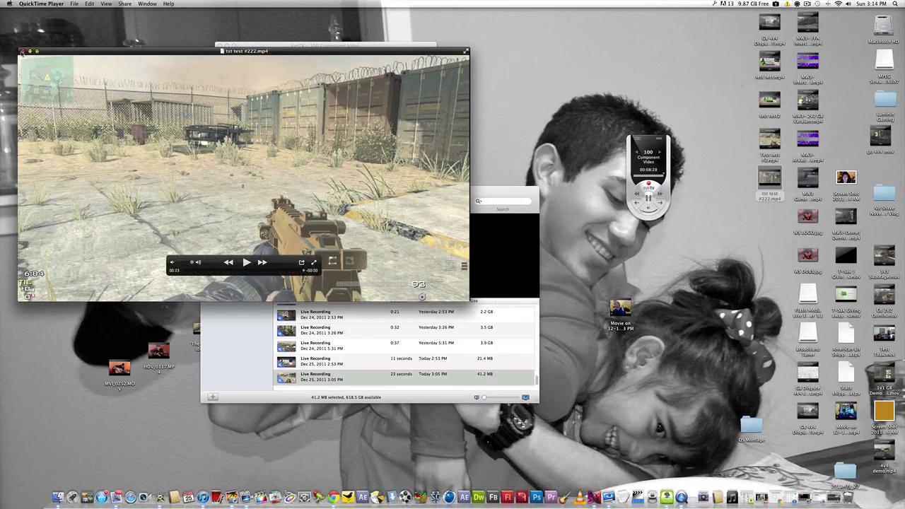